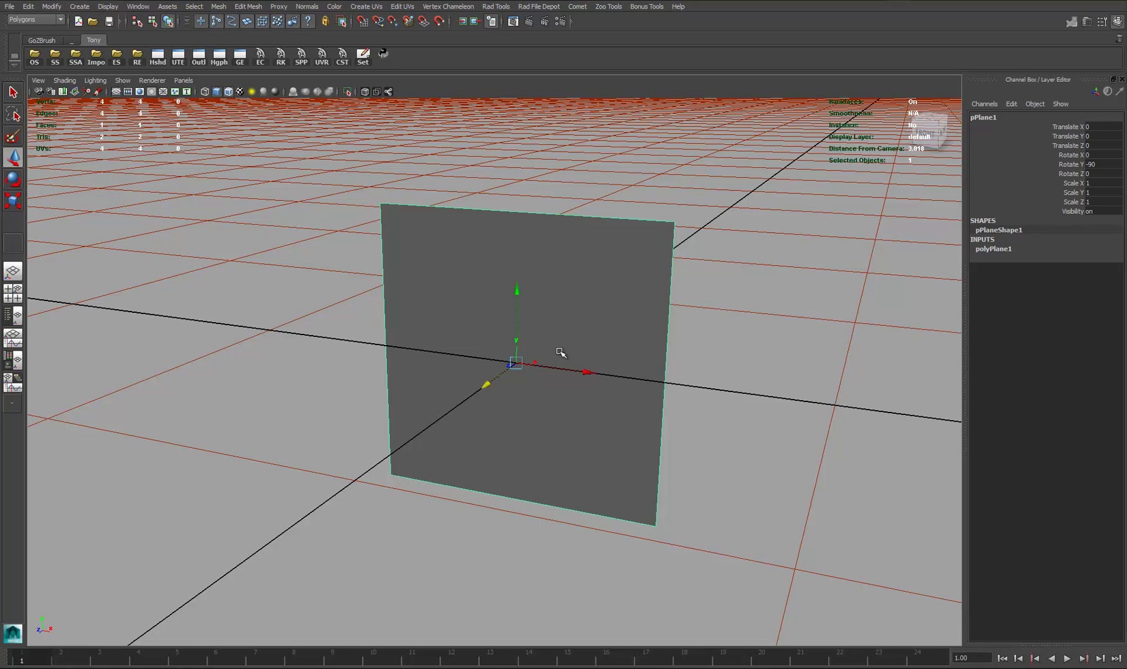
# Step: Orbit the perspective view around the upright plane and bring up the hotbox
pyautogui.moveTo(561, 353)
pyautogui.keyDown('alt'); pyautogui.mouseDown()
pyautogui.moveTo(596, 319)
pyautogui.moveTo(535, 345)
pyautogui.moveTo(567, 372)
pyautogui.mouseUp(); pyautogui.keyUp('alt')
pyautogui.press('space')
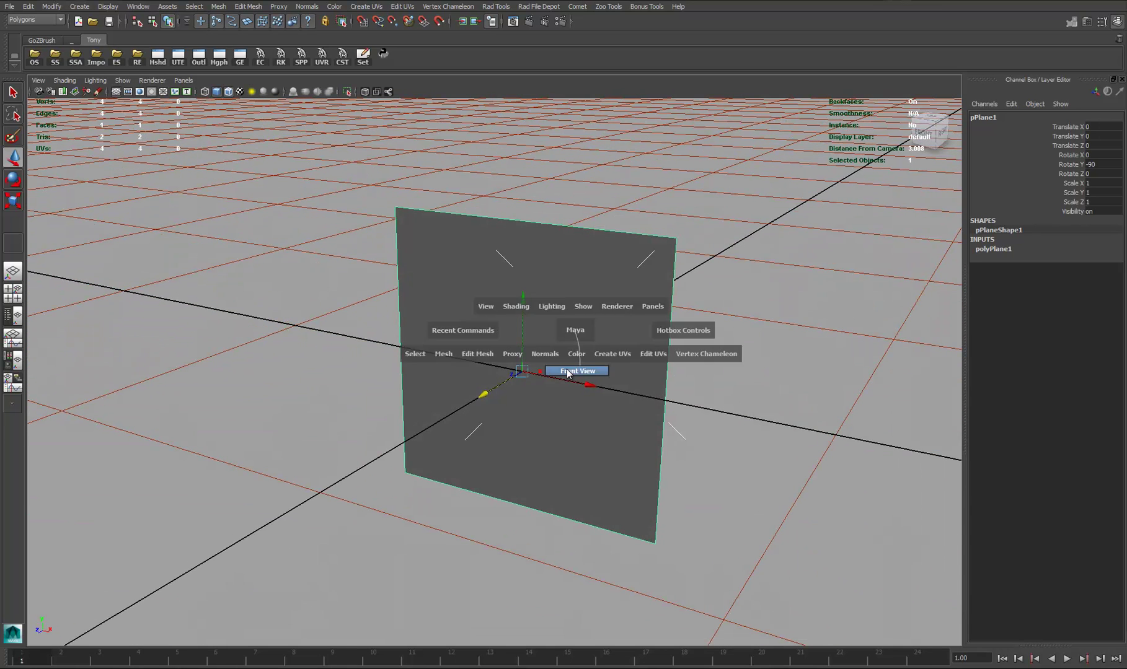
# Step: In front view, give the plane width and height 4 with 8 subdivisions each way
pyautogui.click(993, 249)
pyautogui.moveTo(1103, 258); pyautogui.dragTo(1092, 288)
pyautogui.write('4')
pyautogui.press('Return')
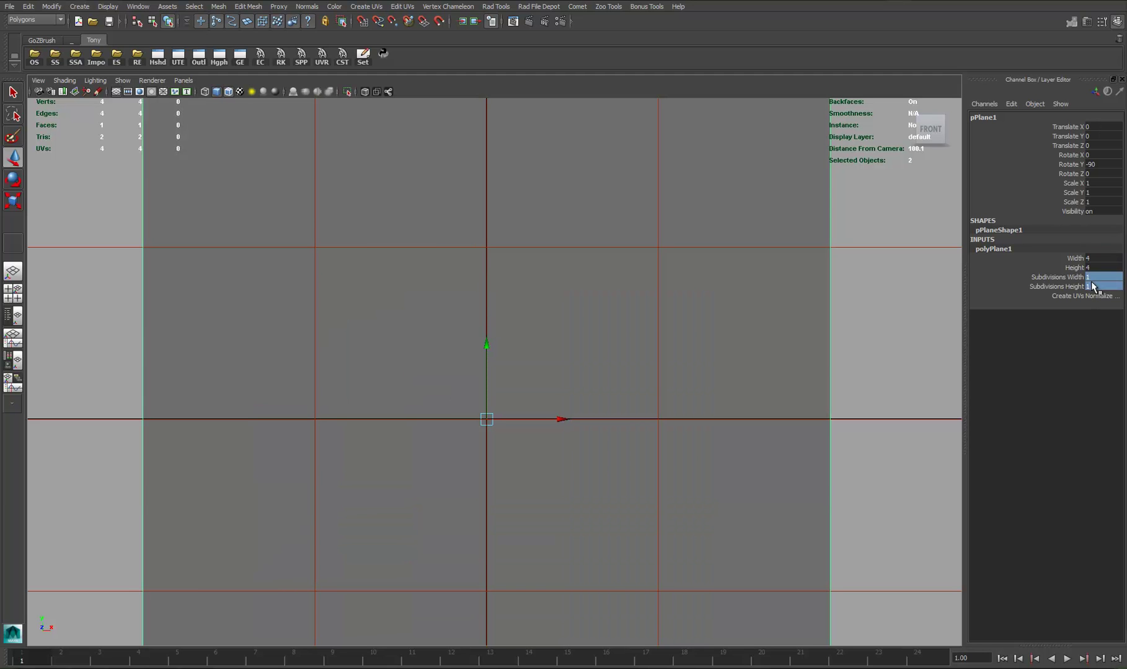
pyautogui.write('8')
pyautogui.press('Return')
pyautogui.scroll(-5, 485, 327)
pyautogui.scroll(1, 471, 325)
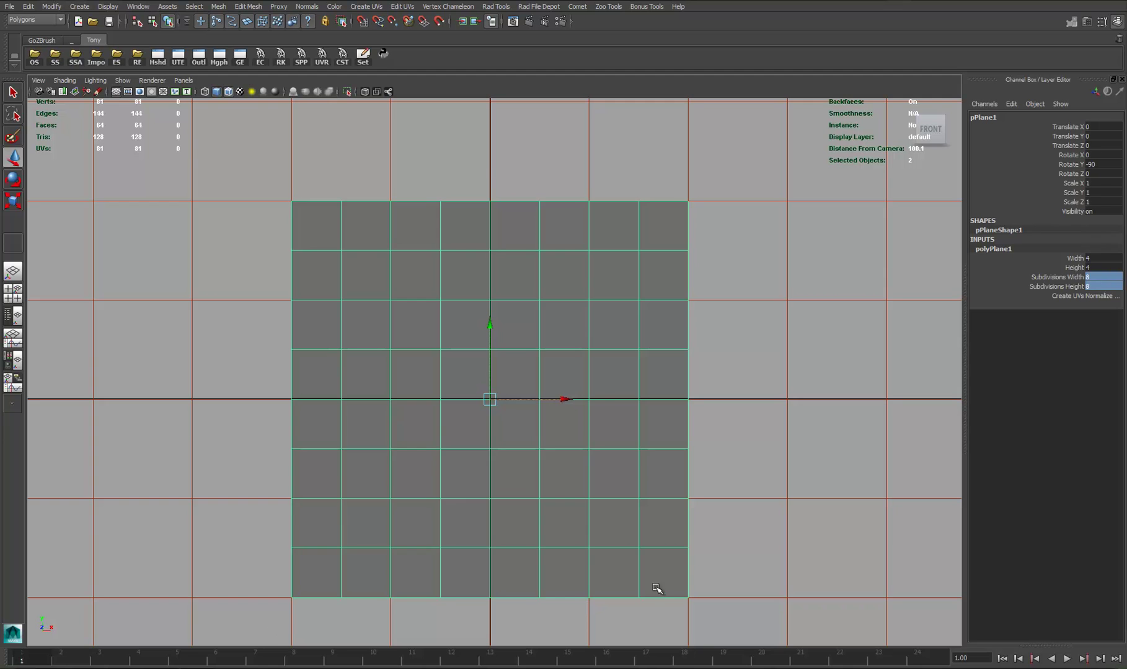
pyautogui.scroll(1, 368, 302)
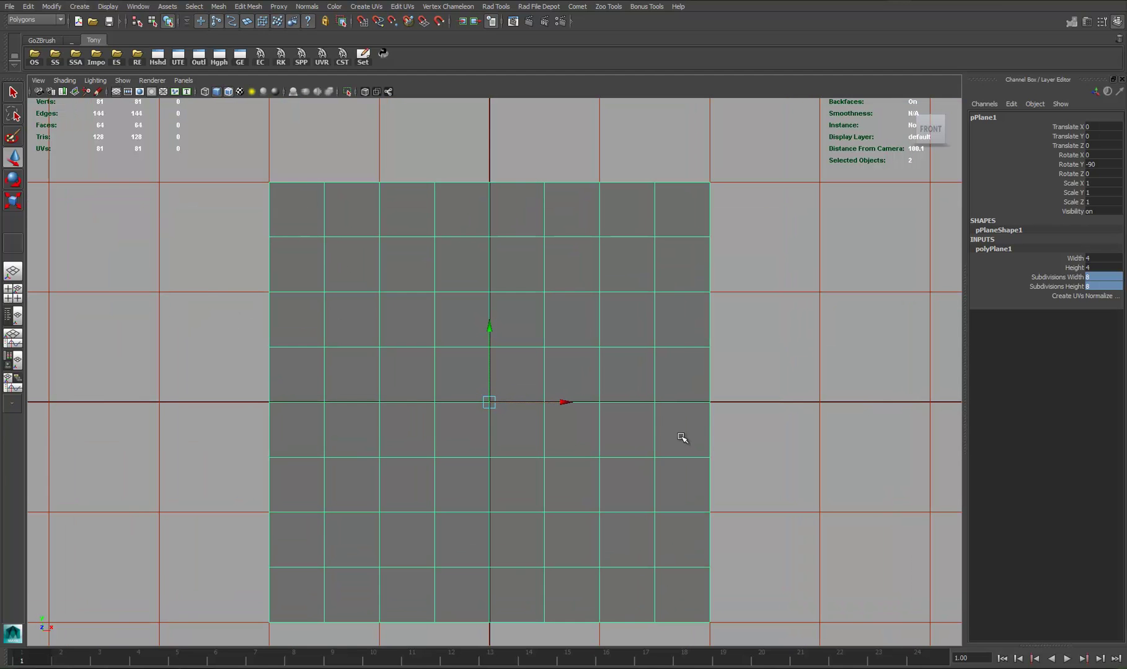
# Step: Delete the outer ring of faces to leave a 6-by-6 grid, then return to perspective view
pyautogui.moveTo(361, 242); pyautogui.dragTo(351, 265, button='right')
pyautogui.moveTo(601, 529); pyautogui.dragTo(641, 554)
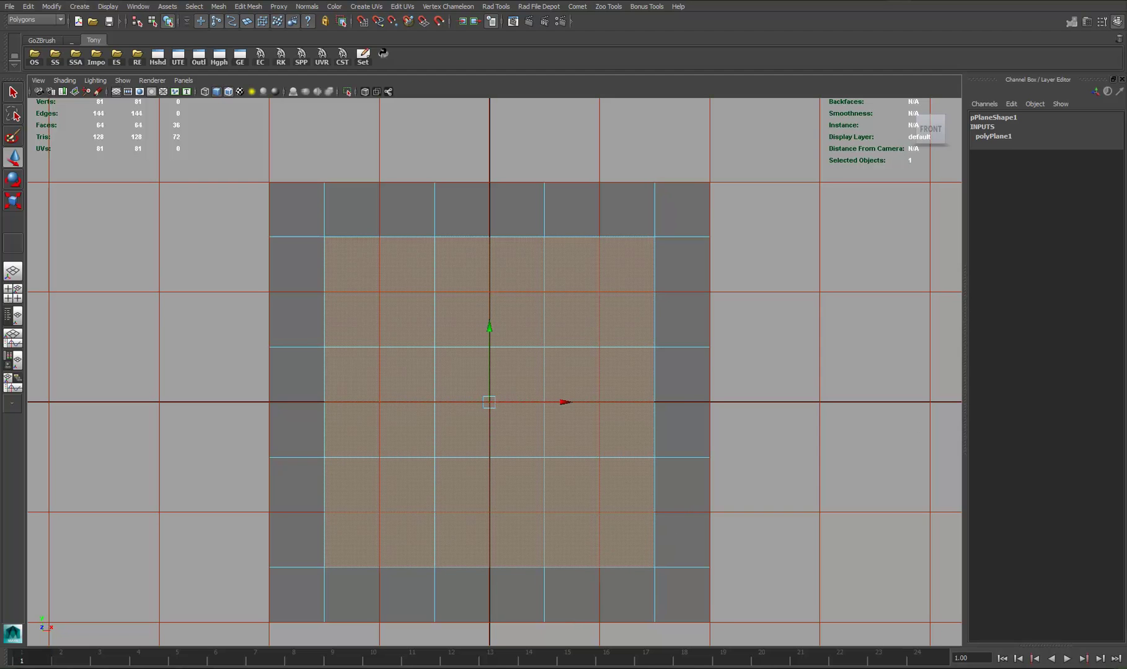
pyautogui.hotkey('ctrl', 'shift', 'i')
pyautogui.press('Delete')
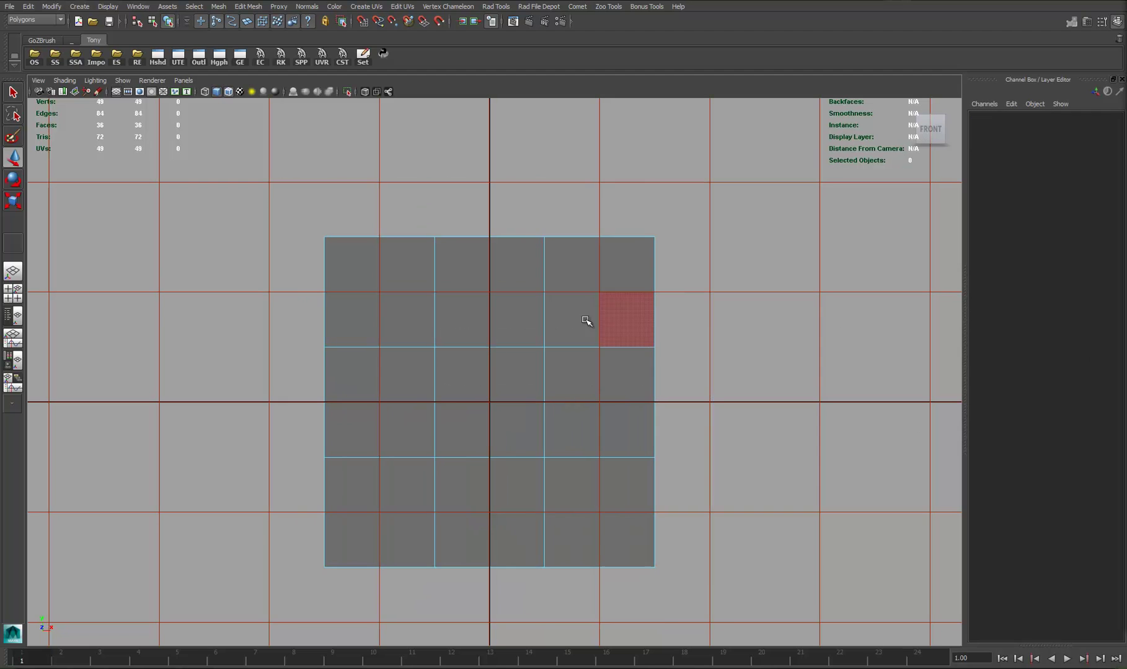
pyautogui.moveTo(407, 319); pyautogui.dragTo(574, 490)
pyautogui.scroll(3, 448, 418)
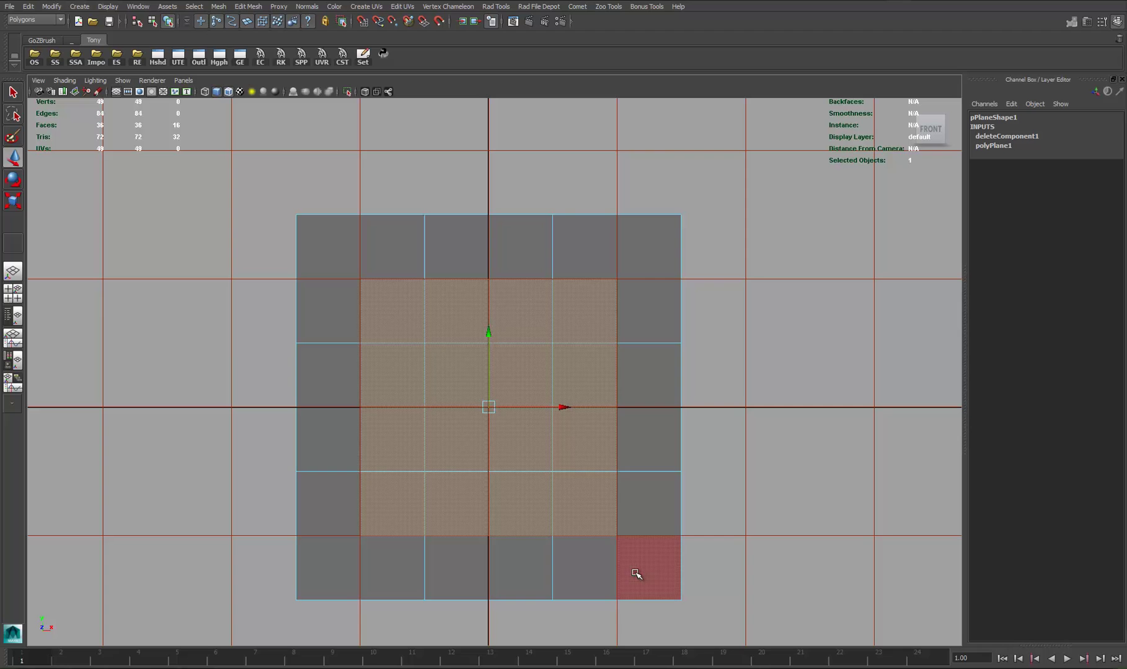
pyautogui.press('F8')
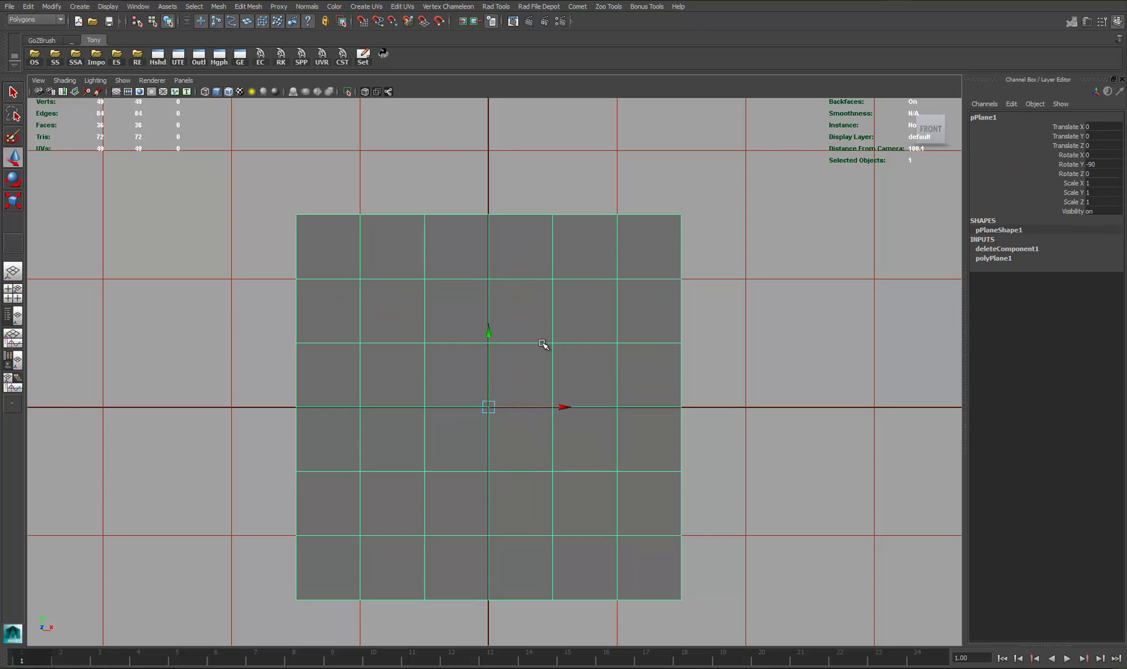
pyautogui.press('space')
pyautogui.moveTo(540, 341); pyautogui.dragTo(378, 249)
# Step: Duplicate the plane and delete the copy's faces until only four corner squares remain
pyautogui.hotkey('ctrl', 'd')
pyautogui.press('F8')
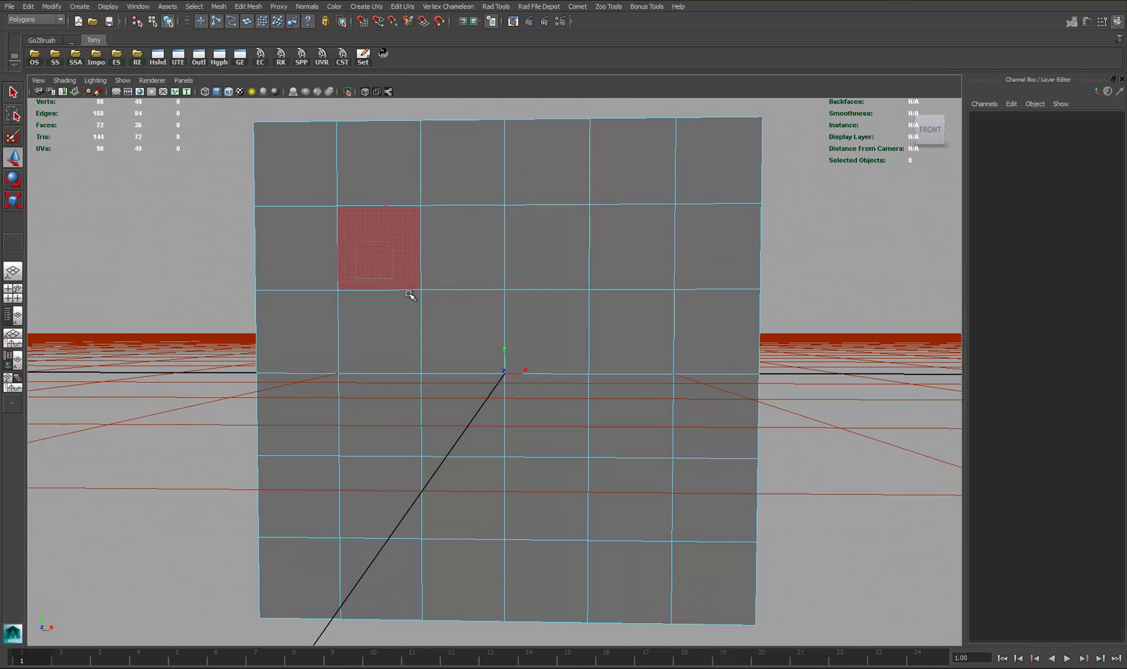
pyautogui.moveTo(650, 524); pyautogui.dragTo(650, 524)
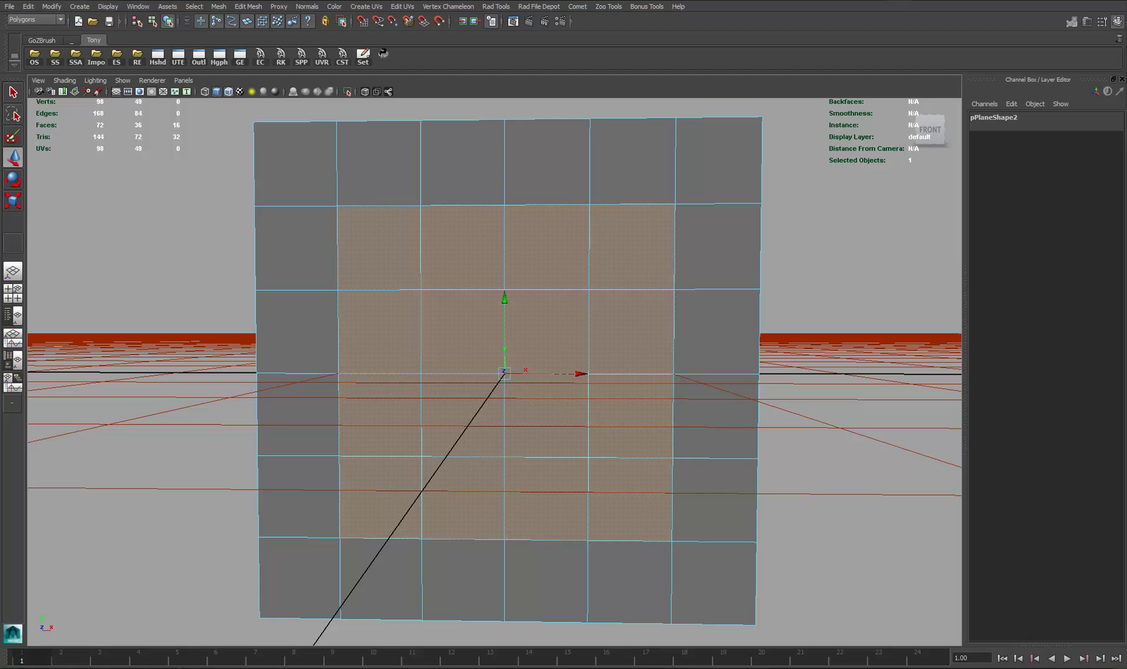
pyautogui.hotkey('ctrl', 'shift', 'i')
pyautogui.press('Delete')
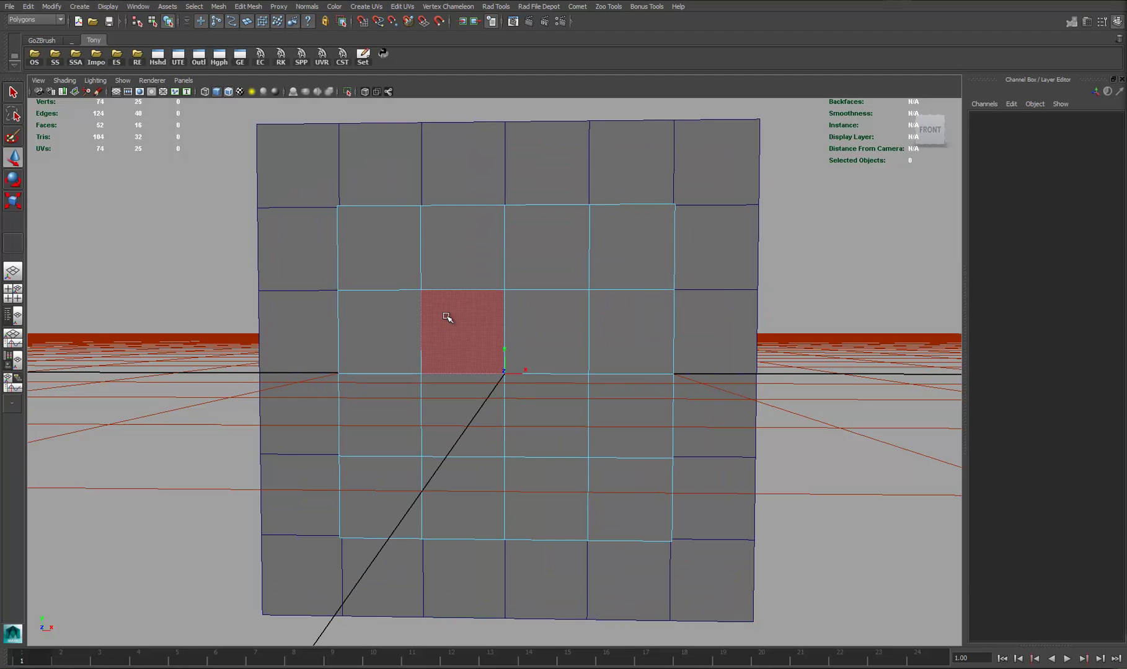
pyautogui.keyDown('alt'); pyautogui.moveTo(447, 317); pyautogui.dragTo(666, 410); pyautogui.keyUp('alt')
pyautogui.press('Delete')
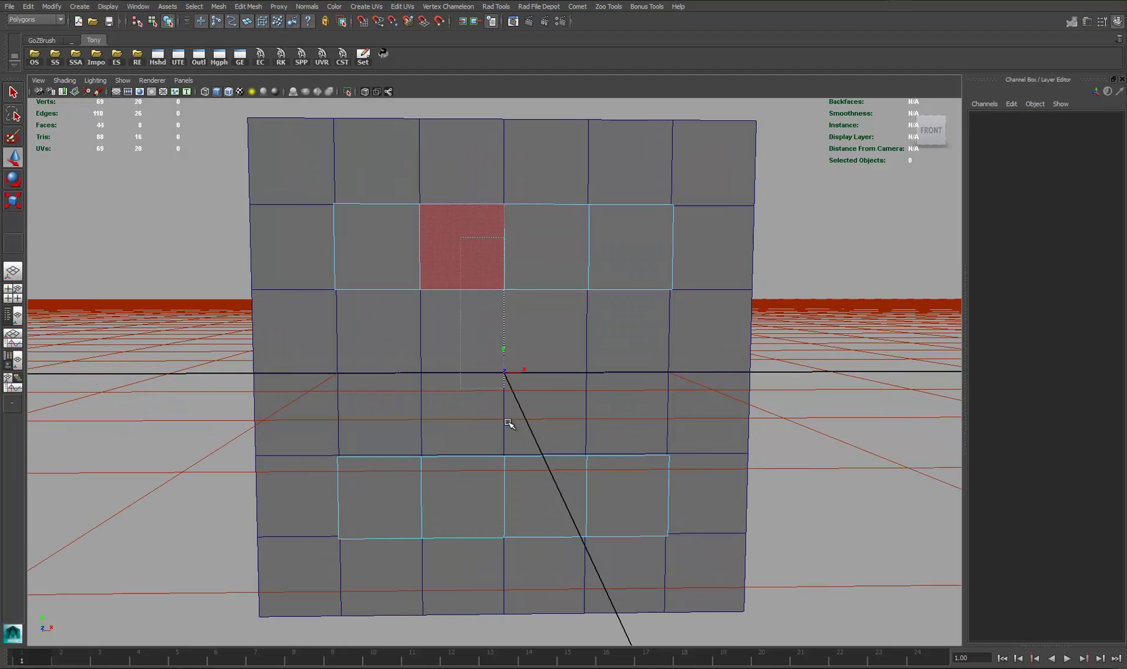
pyautogui.moveTo(507, 423); pyautogui.dragTo(540, 510)
pyautogui.press('Delete')
# Step: Delete the four inner corner vertices to turn the squares into triangles, then select pPlane1
pyautogui.moveTo(410, 280); pyautogui.dragTo(361, 269, button='right')
pyautogui.moveTo(372, 255); pyautogui.dragTo(618, 475)
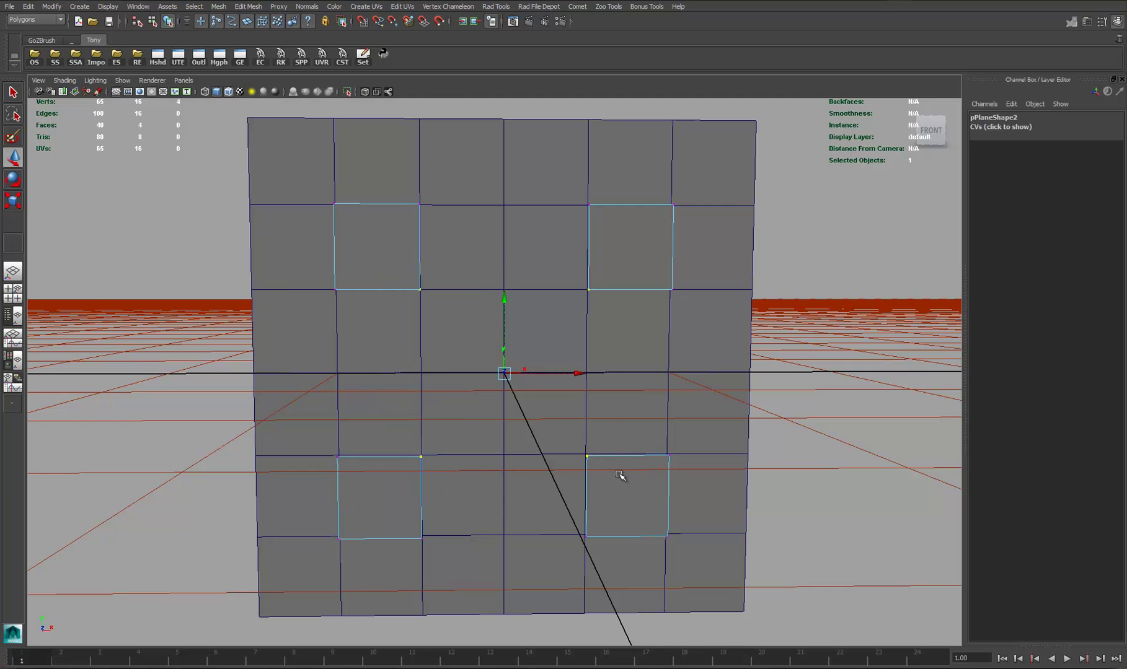
pyautogui.press('Delete')
pyautogui.press('F8')
pyautogui.press('F8')
pyautogui.keyDown('alt'); pyautogui.moveTo(504, 281); pyautogui.dragTo(538, 333); pyautogui.keyUp('alt')
pyautogui.click(671, 266)
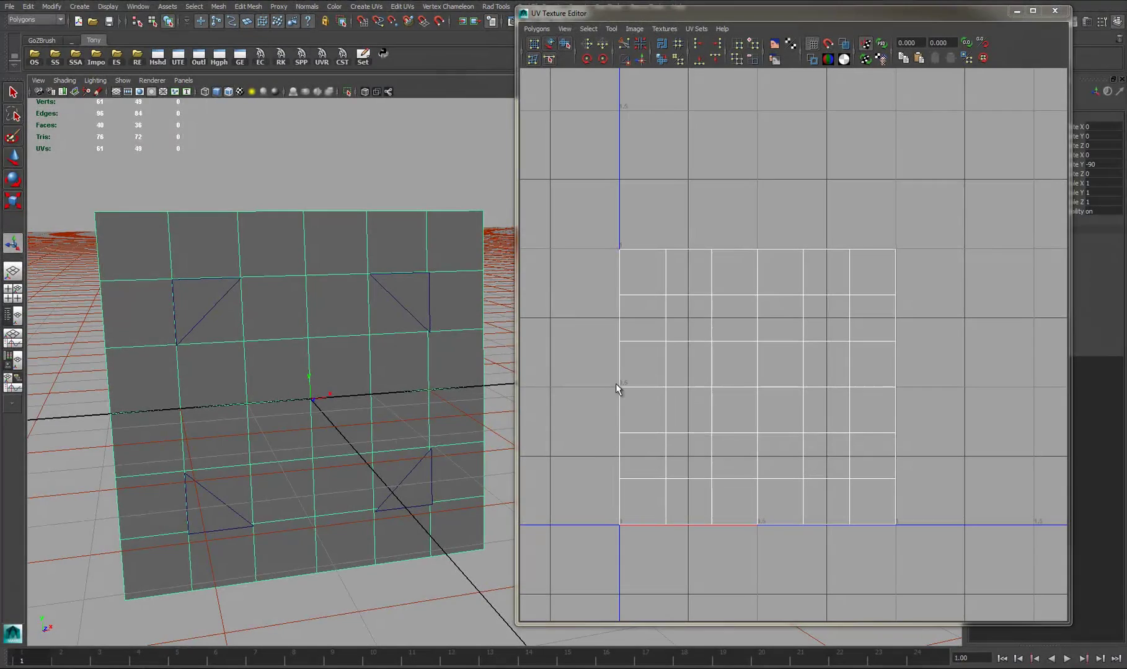
# Step: Select the 16 faces of the plane's layout in the UV Texture Editor
pyautogui.keyDown('alt'); pyautogui.moveTo(413, 304); pyautogui.dragTo(384, 330); pyautogui.keyUp('alt')
pyautogui.moveTo(644, 263); pyautogui.dragTo(670, 262, button='right')
pyautogui.moveTo(716, 293); pyautogui.dragTo(714, 328, button='right')
pyautogui.moveTo(681, 313); pyautogui.dragTo(837, 459)
pyautogui.keyDown('alt'); pyautogui.moveTo(641, 406); pyautogui.dragTo(689, 338, button='right'); pyautogui.keyUp('alt')
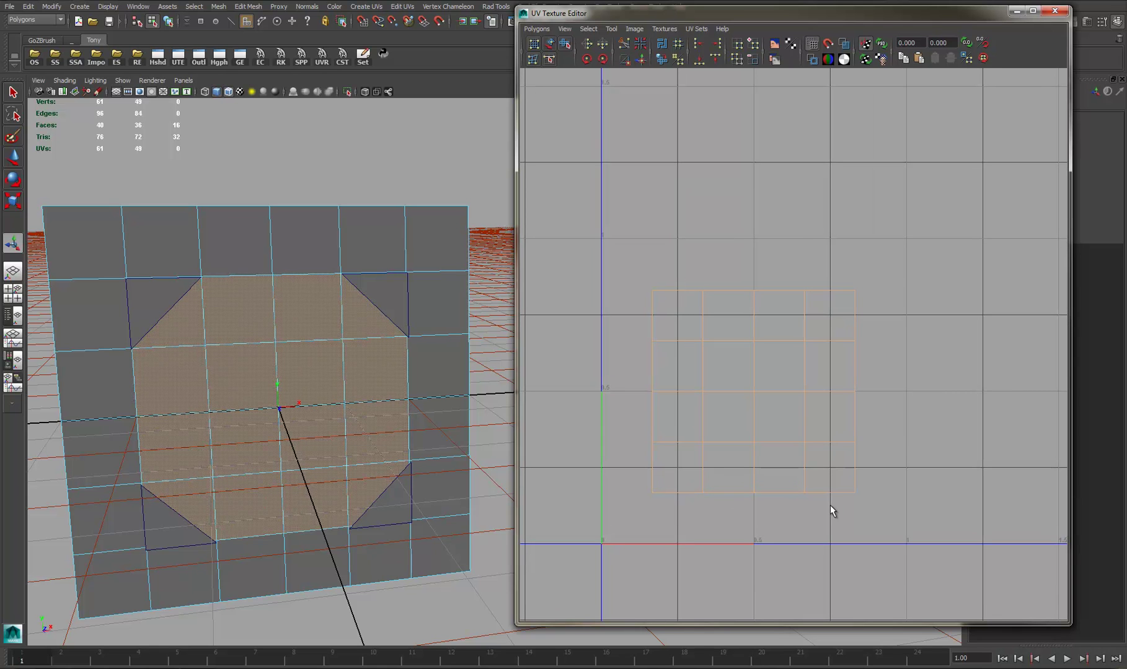
pyautogui.click(652, 264)
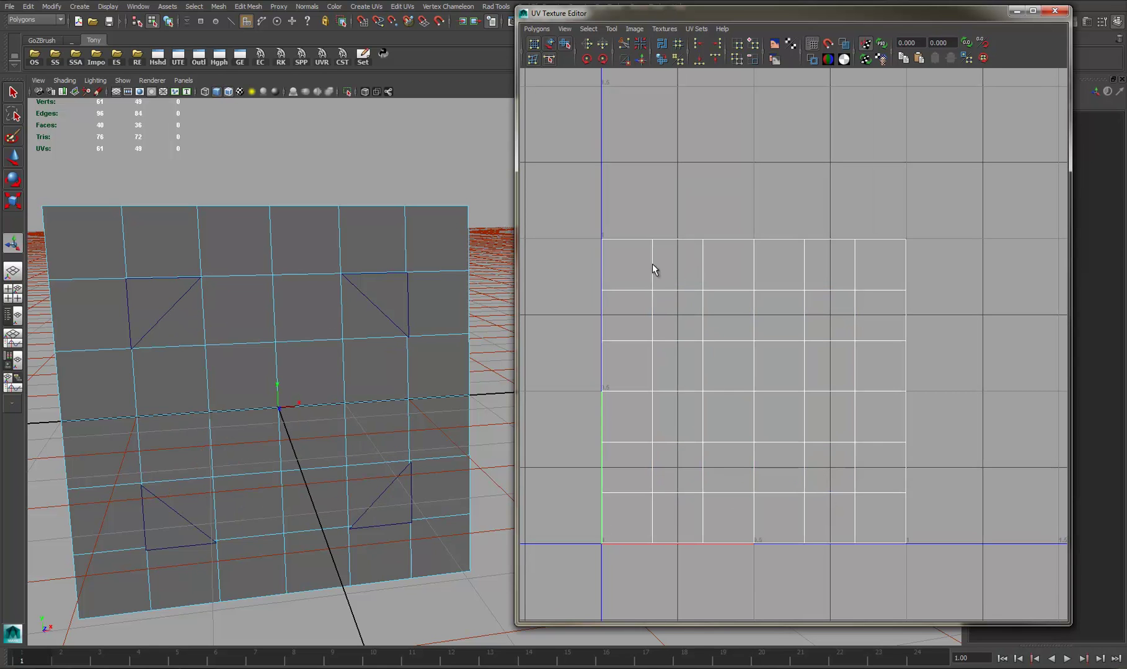
# Step: Select all 49 UVs and scale them up to fill the 0–1 texture space
pyautogui.moveTo(652, 263); pyautogui.dragTo(678, 263, button='right')
pyautogui.moveTo(559, 203); pyautogui.dragTo(957, 579)
pyautogui.press('e')
pyautogui.press('r')
pyautogui.moveTo(746, 386)
pyautogui.mouseDown()
pyautogui.moveTo(844, 388)
pyautogui.moveTo(754, 390)
pyautogui.moveTo(764, 391)
pyautogui.mouseUp()
pyautogui.press('w')
pyautogui.press('r')
pyautogui.press('w')
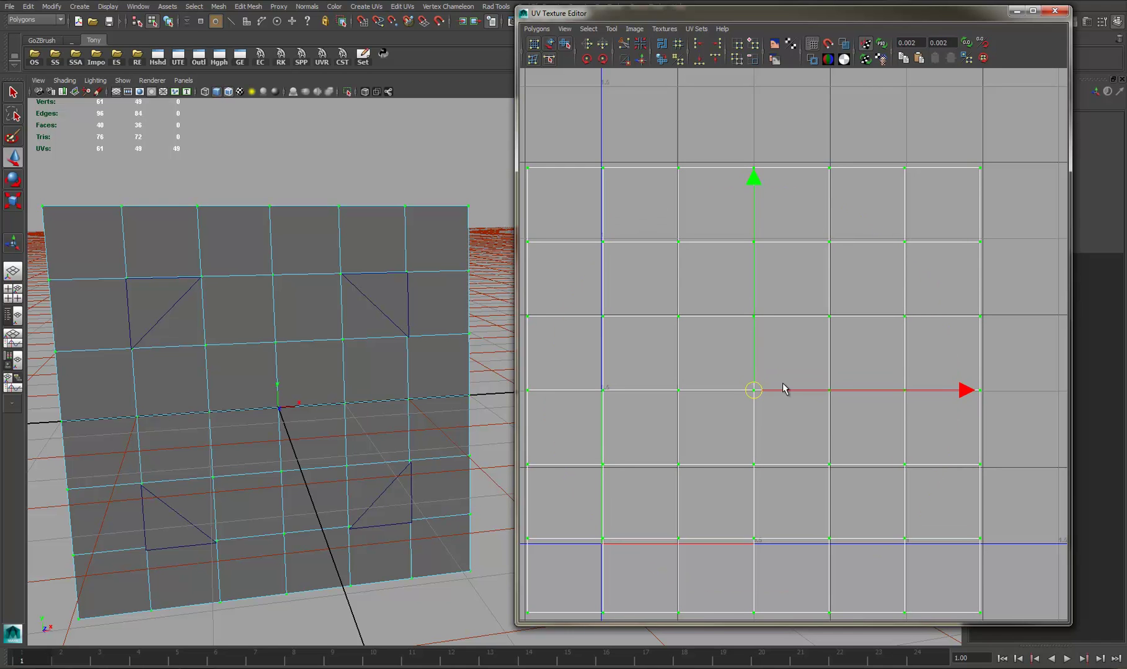
pyautogui.keyDown('alt'); pyautogui.moveTo(741, 365); pyautogui.dragTo(616, 255, button='right'); pyautogui.keyUp('alt')
pyautogui.keyDown('alt'); pyautogui.moveTo(616, 254); pyautogui.dragTo(631, 240, button='middle'); pyautogui.keyUp('alt')
pyautogui.moveTo(599, 209); pyautogui.dragTo(635, 211, button='right')
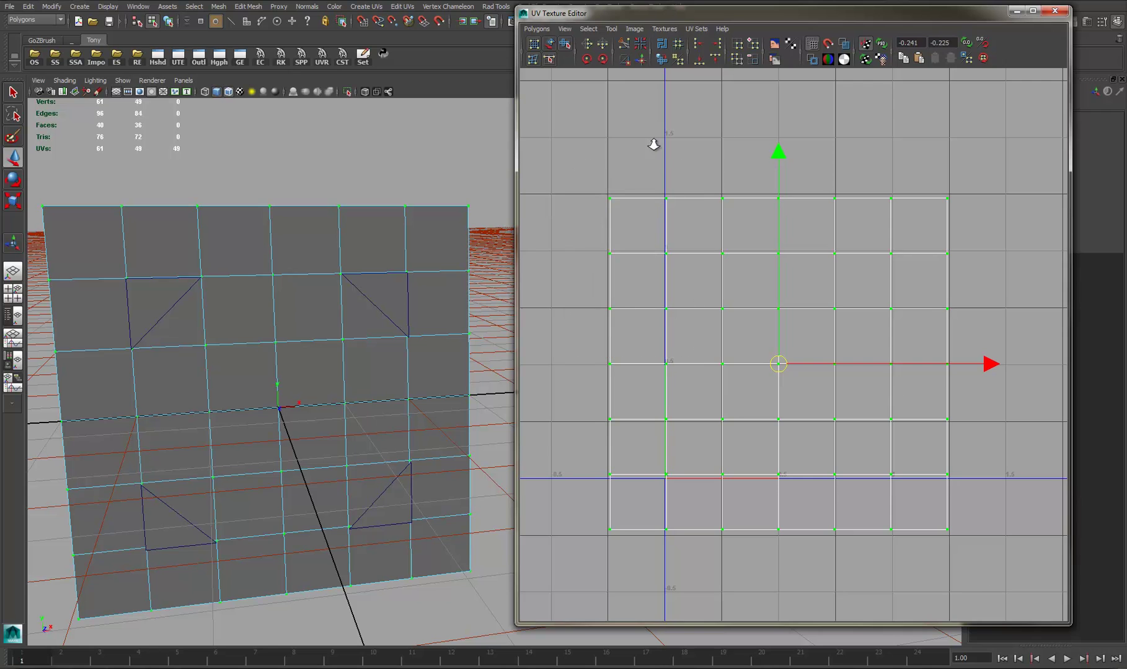
pyautogui.scroll(1, 653, 145)
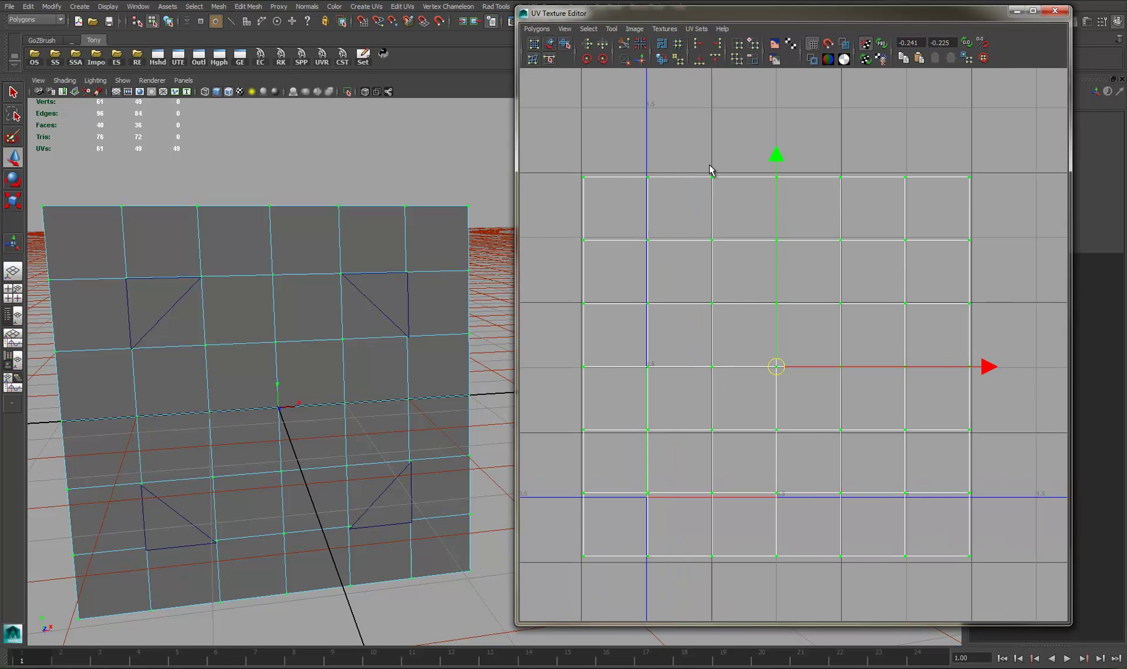
# Step: Snap the UVs to a grid using the 16 Map preset and close the UV windows
pyautogui.doubleClick(677, 50)
pyautogui.click(301, 190)
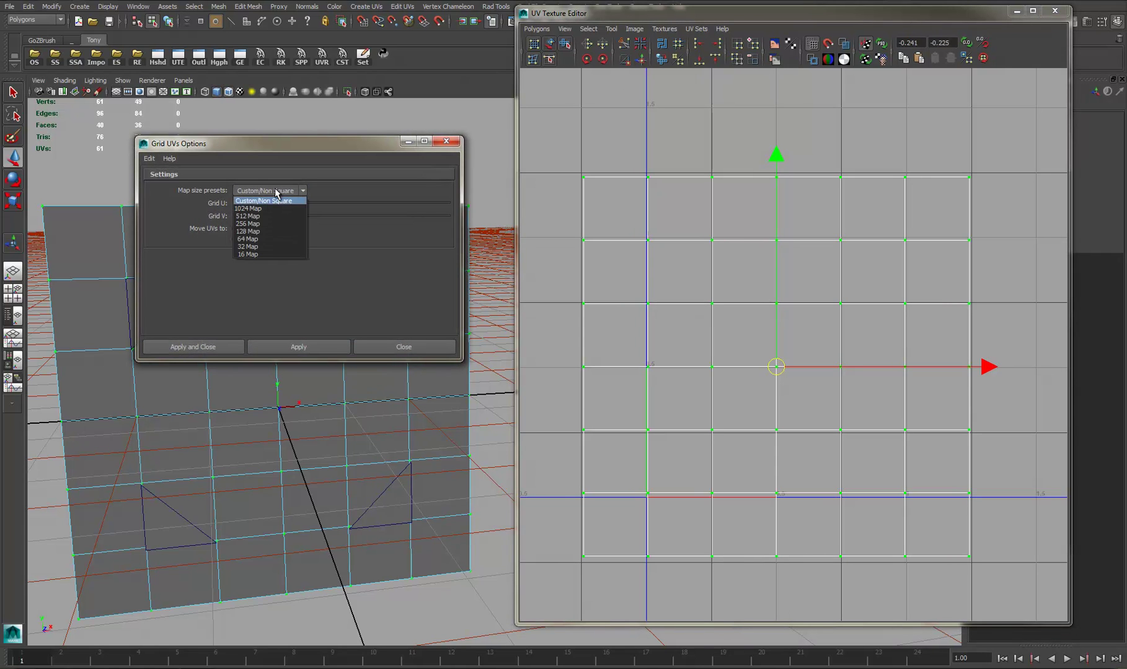
pyautogui.click(248, 255)
pyautogui.click(298, 350)
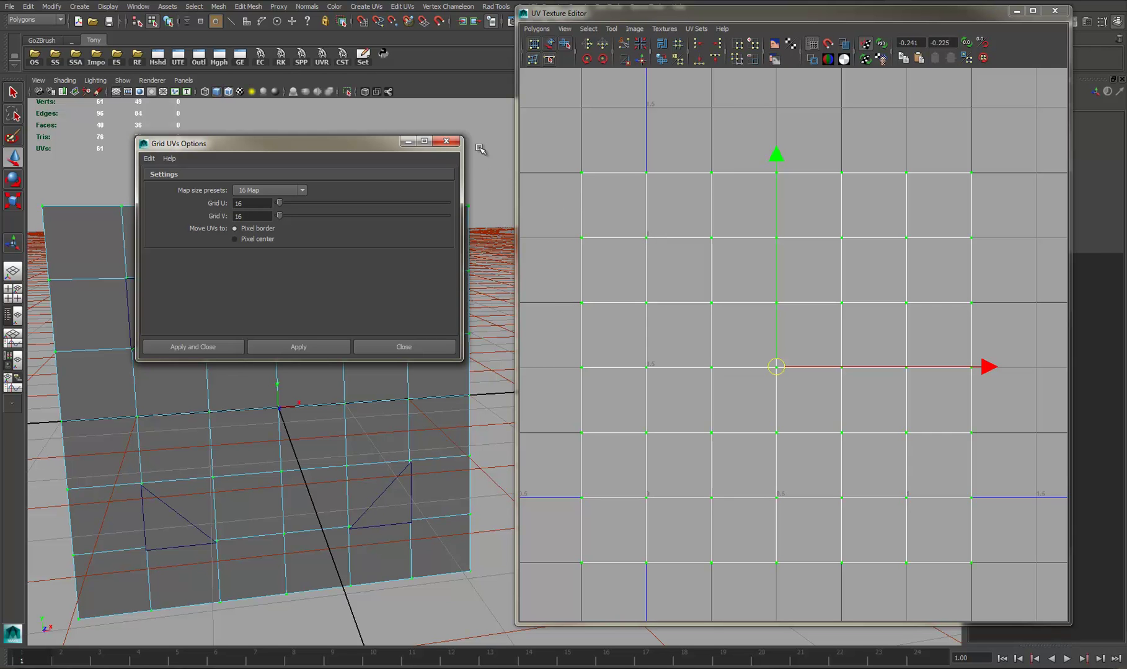
pyautogui.click(446, 141)
pyautogui.click(1054, 11)
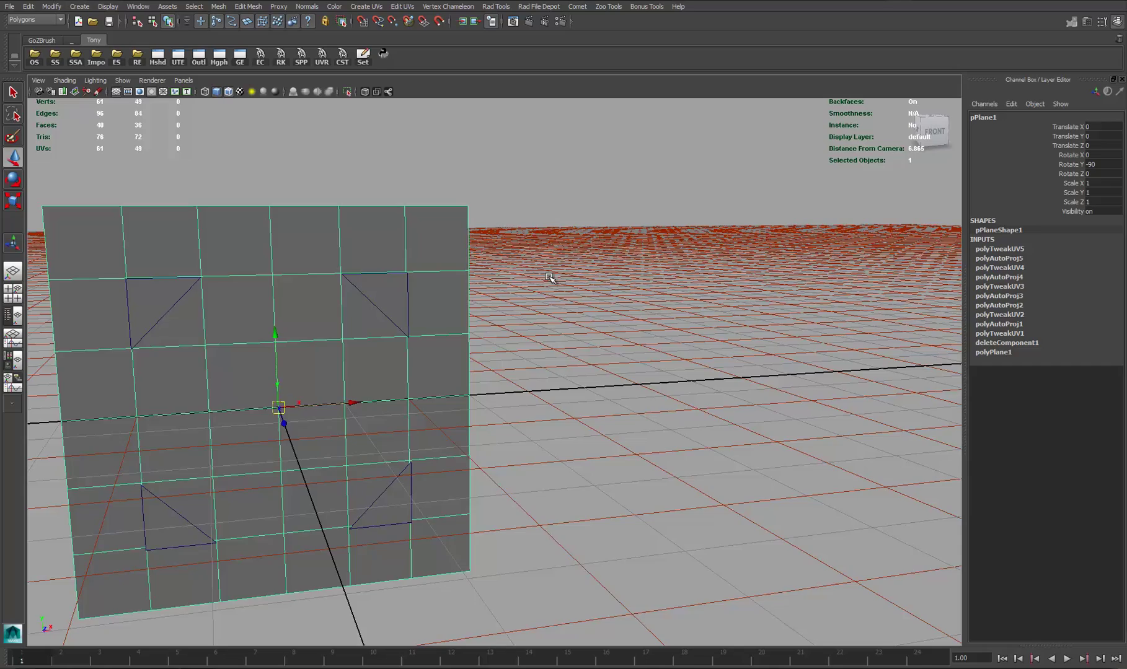
# Step: Export the triangle frame mesh as tst_demo_frame.obj, replacing the existing file
pyautogui.keyDown('alt'); pyautogui.moveTo(516, 300); pyautogui.dragTo(712, 276); pyautogui.keyUp('alt')
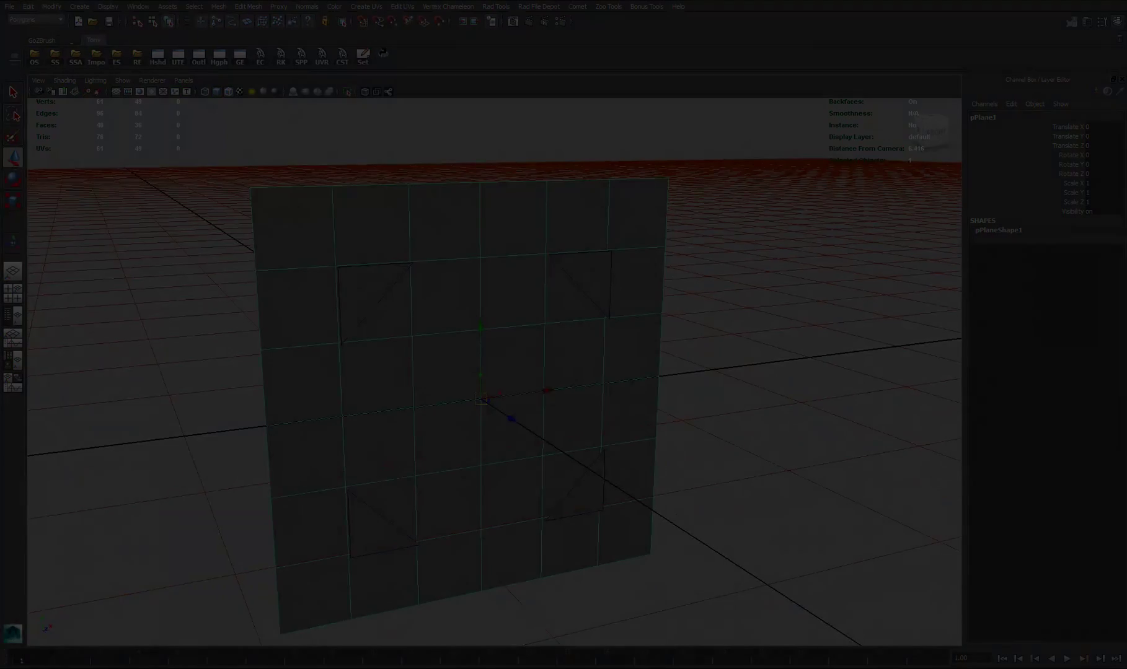
pyautogui.keyDown('alt'); pyautogui.moveTo(575, 268); pyautogui.dragTo(516, 270); pyautogui.keyUp('alt')
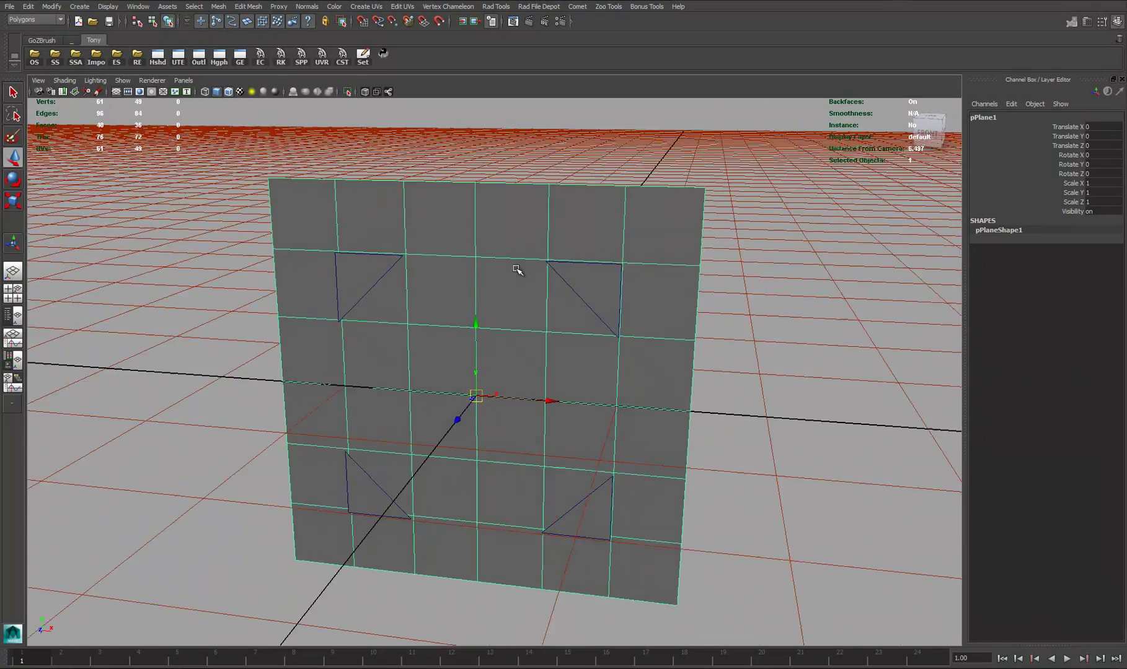
pyautogui.keyDown('alt'); pyautogui.moveTo(516, 270); pyautogui.dragTo(588, 273, button='right'); pyautogui.keyUp('alt')
pyautogui.keyDown('alt'); pyautogui.moveTo(588, 273); pyautogui.dragTo(561, 276); pyautogui.keyUp('alt')
pyautogui.click(575, 278)
pyautogui.click(644, 237)
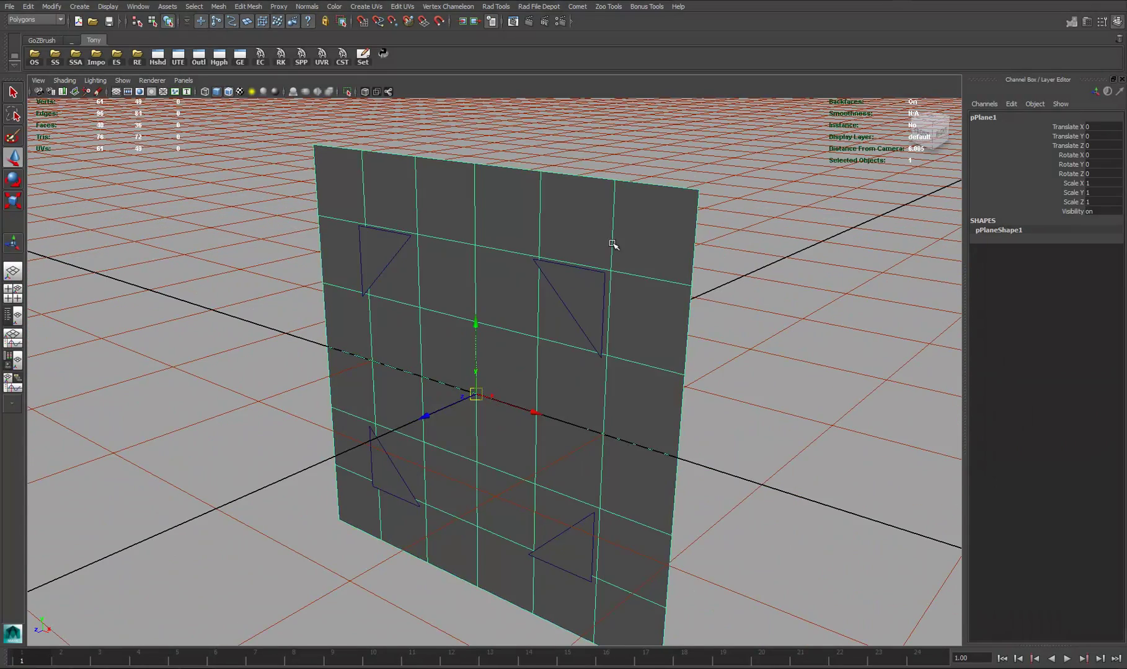
pyautogui.keyDown('alt'); pyautogui.moveTo(611, 244); pyautogui.dragTo(396, 294); pyautogui.keyUp('alt')
pyautogui.click(359, 296)
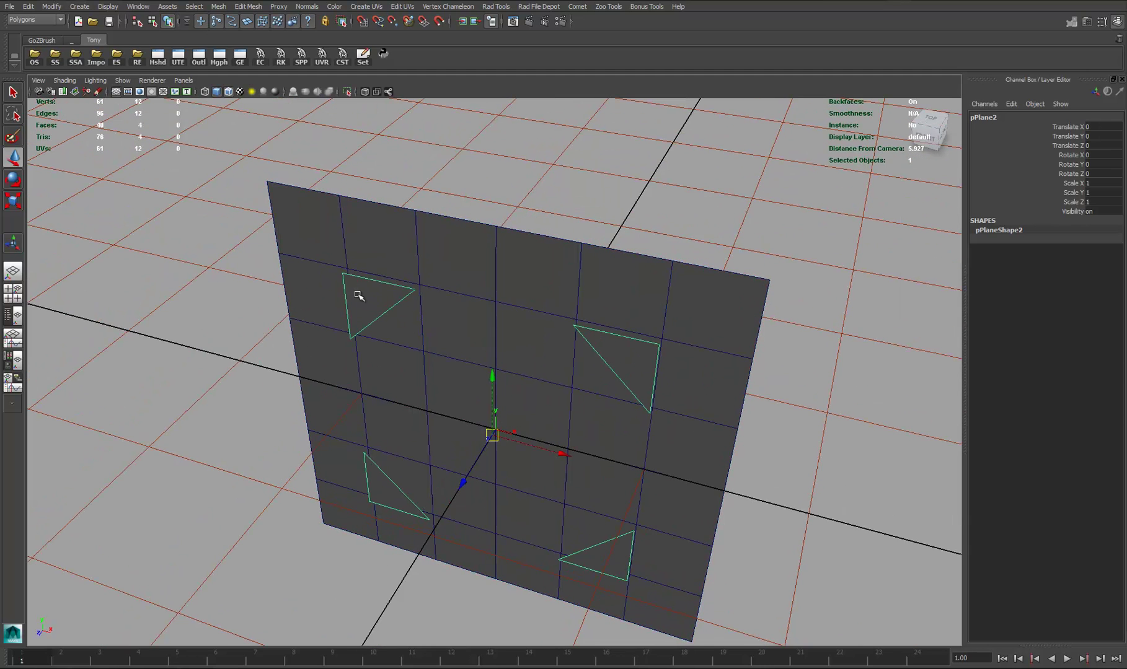
pyautogui.click(117, 59)
pyautogui.click(620, 210)
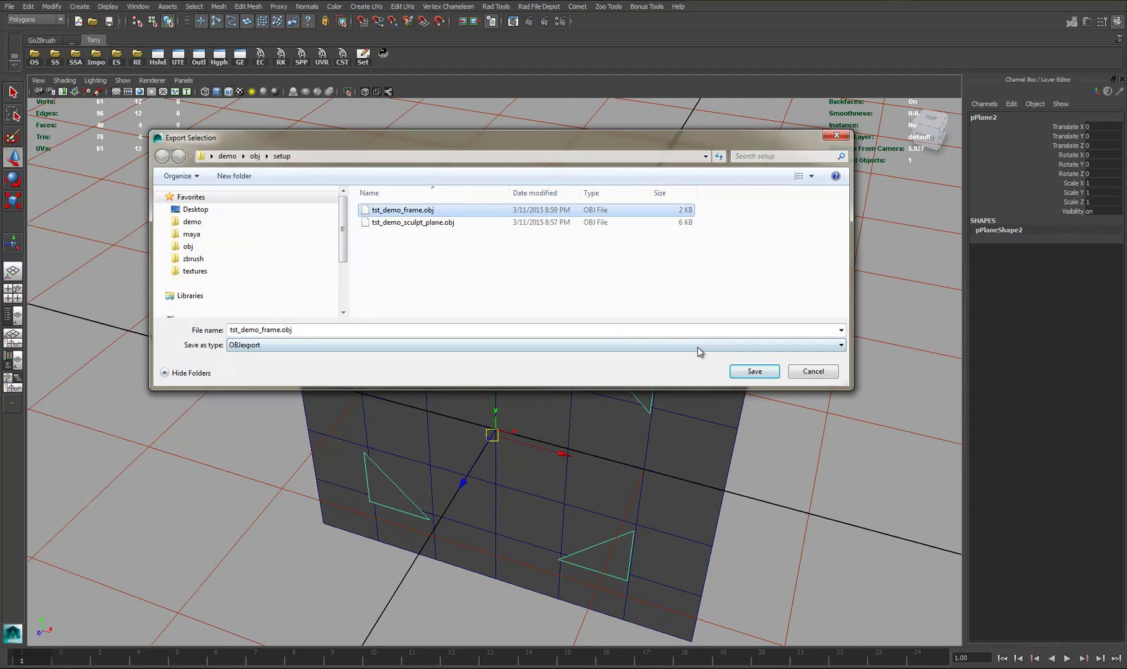
pyautogui.click(755, 371)
pyautogui.click(601, 338)
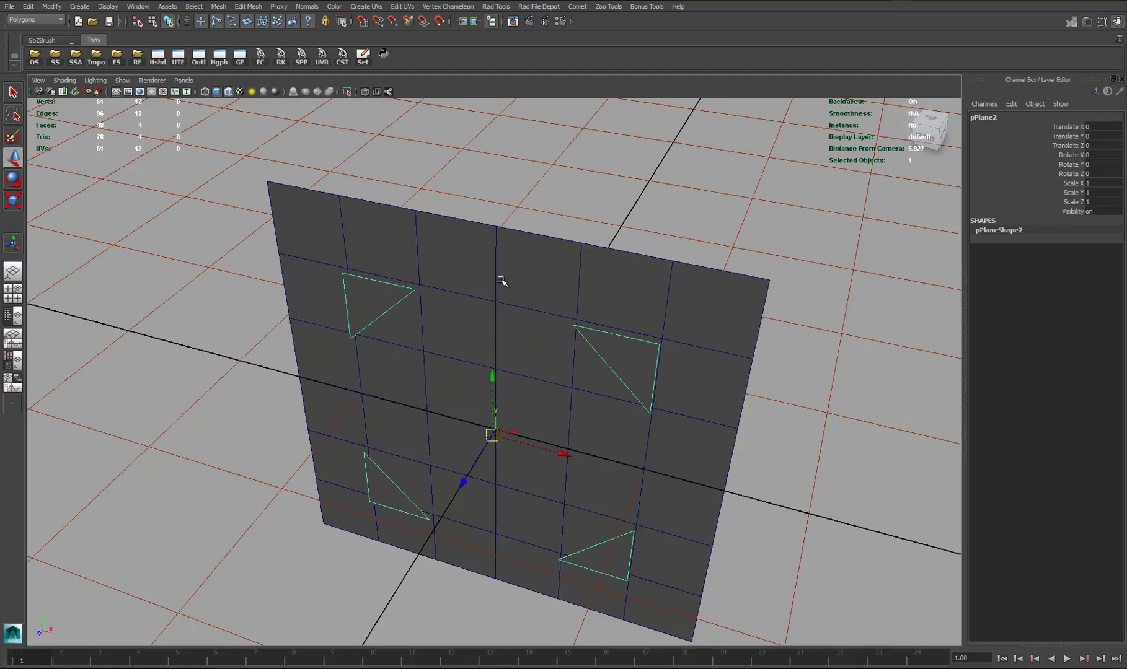
# Step: Export the grid plane as tst_demo_sculpt_plane.obj, replacing the existing file
pyautogui.click(496, 276)
pyautogui.click(117, 57)
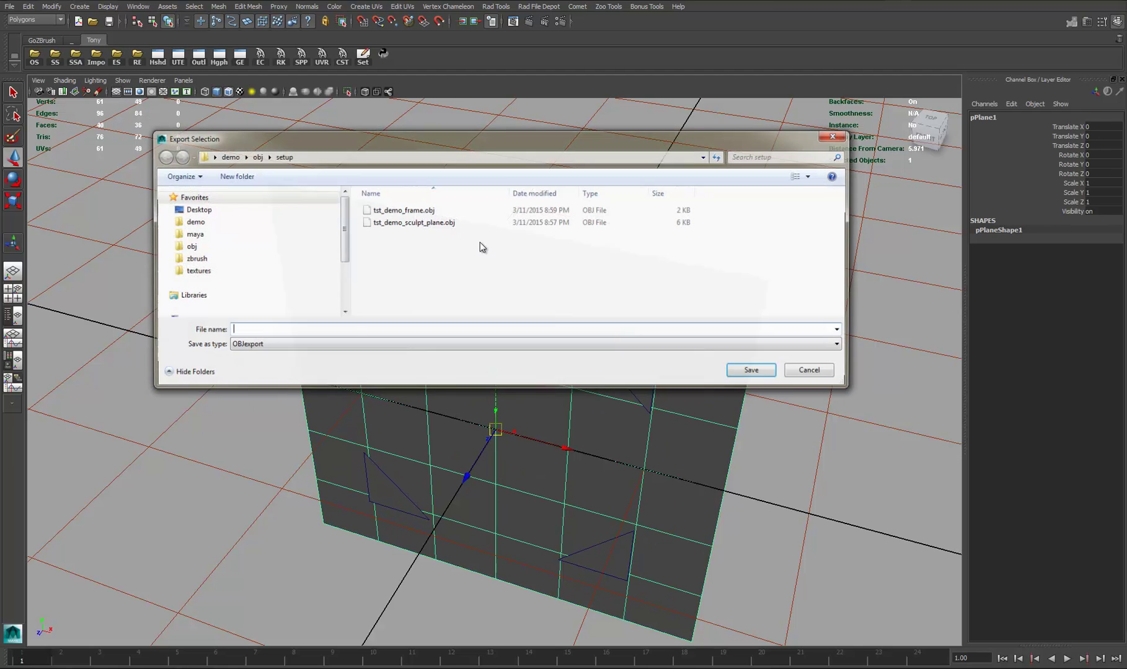
pyautogui.click(414, 222)
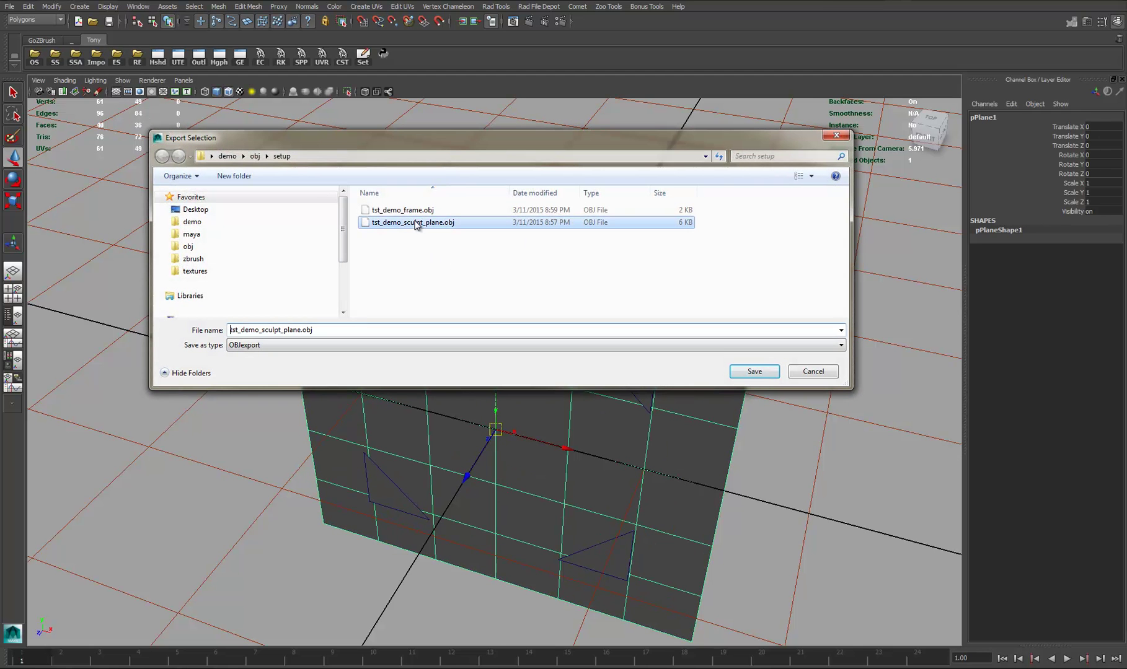
pyautogui.click(751, 372)
pyautogui.click(605, 337)
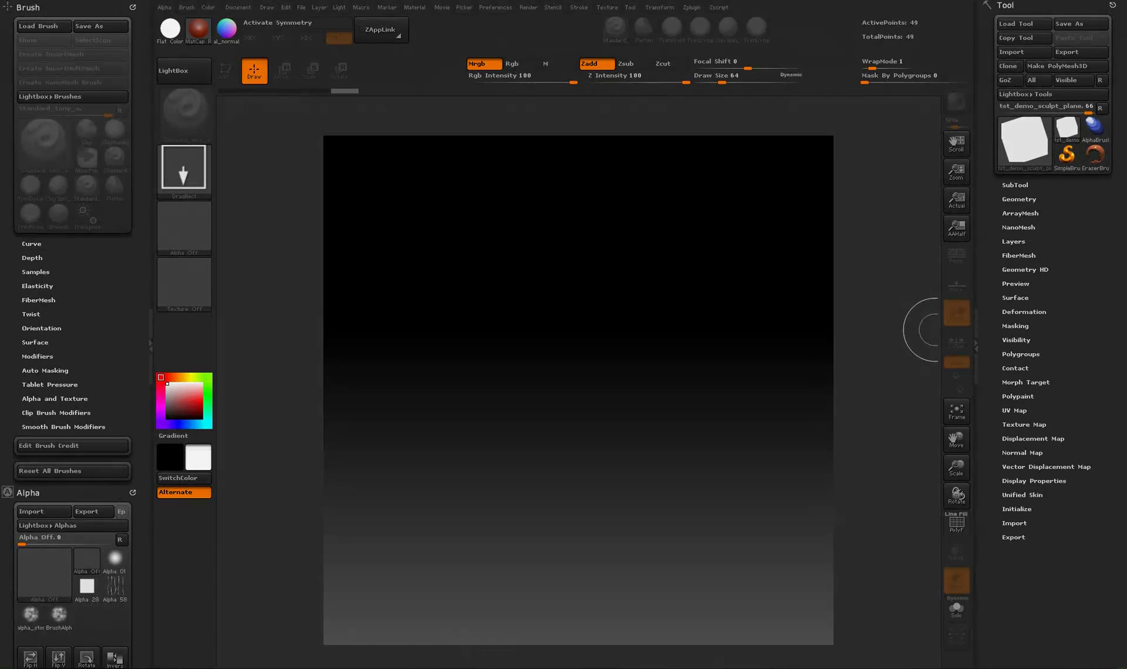
# Step: Import tst_demo_frame.obj as a ZBrush tool
pyautogui.click(1019, 54)
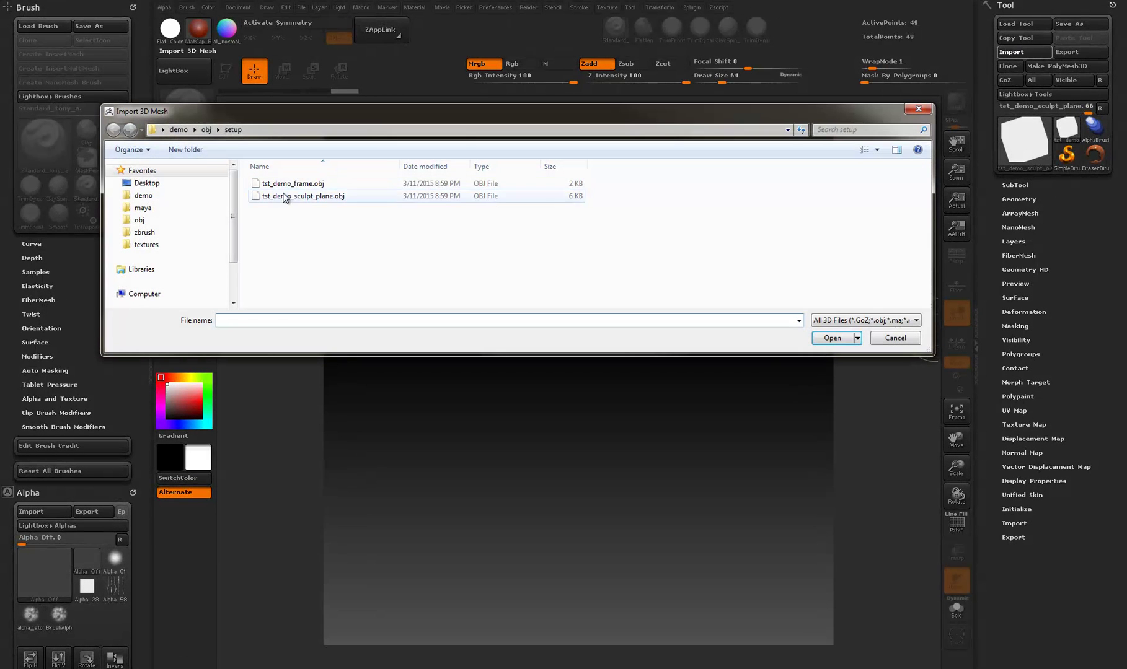
pyautogui.click(291, 183)
pyautogui.click(840, 341)
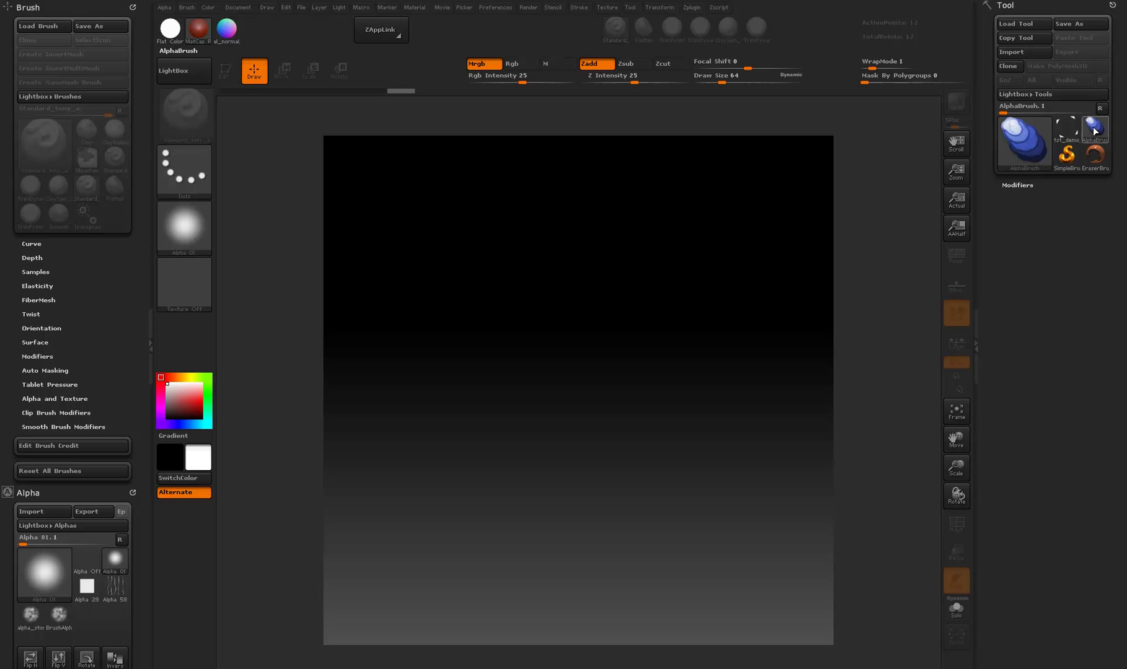
# Step: Import tst_demo_sculpt_plane.obj, then draw the triangle frame mesh onto the canvas
pyautogui.click(1021, 53)
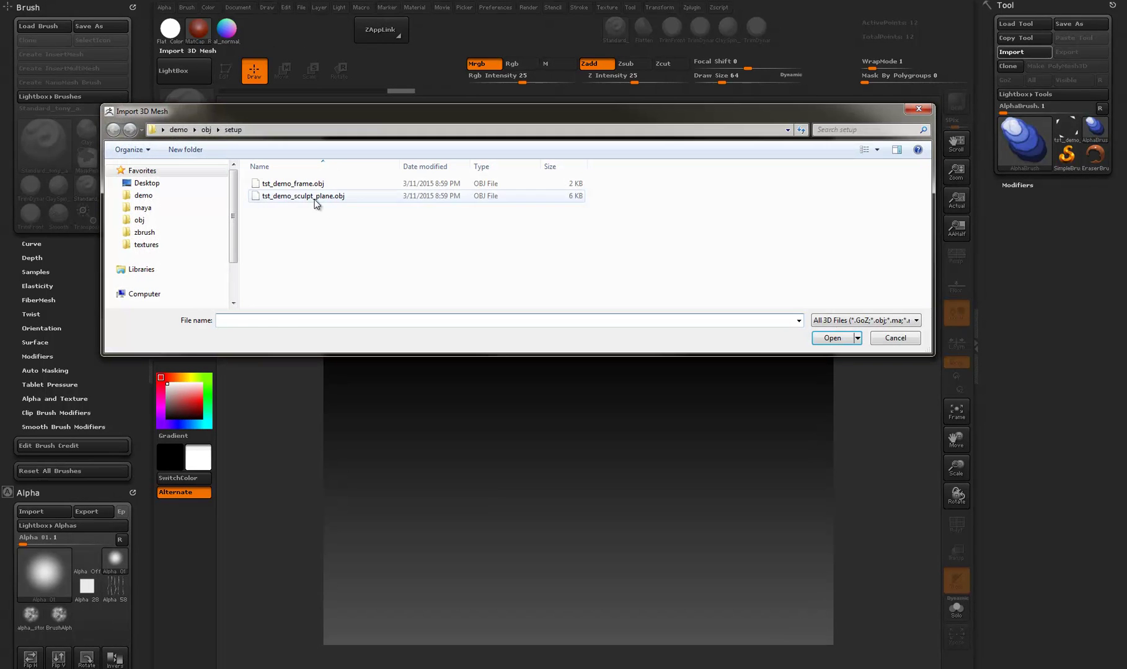
pyautogui.click(310, 197)
pyautogui.click(840, 335)
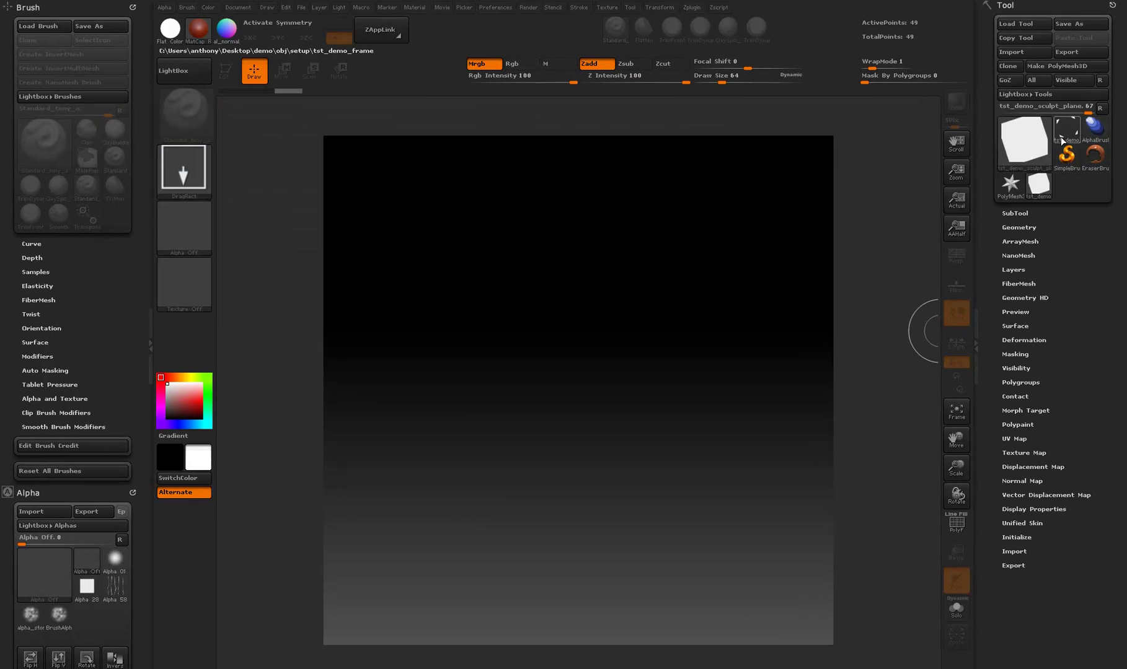
pyautogui.moveTo(555, 318); pyautogui.dragTo(562, 429)
# Step: Enter Edit mode, frame the mesh, append tst_demo_sculpt_plane as a subtool, and select it
pyautogui.press('t')
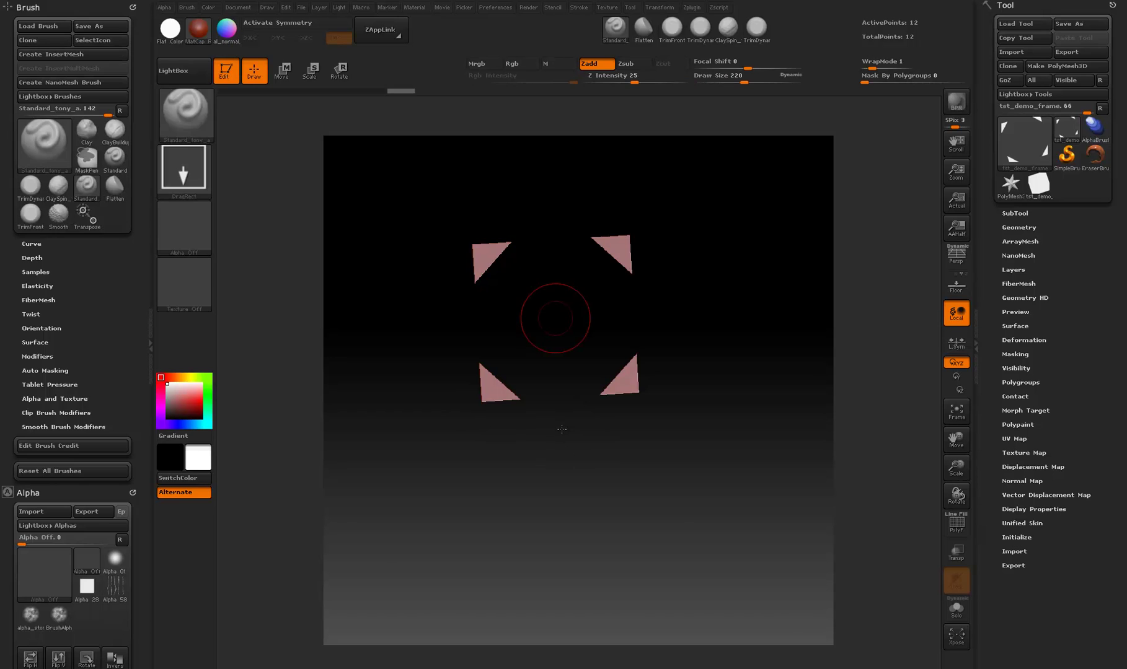
pyautogui.press('f')
pyautogui.click(1016, 213)
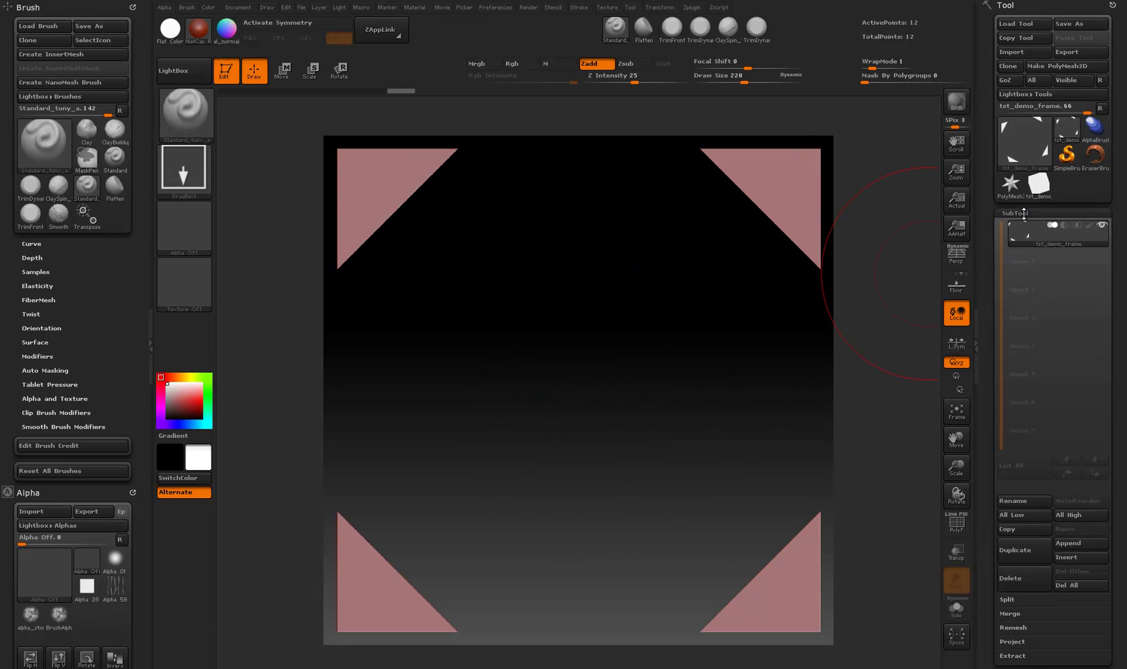
pyautogui.click(1091, 544)
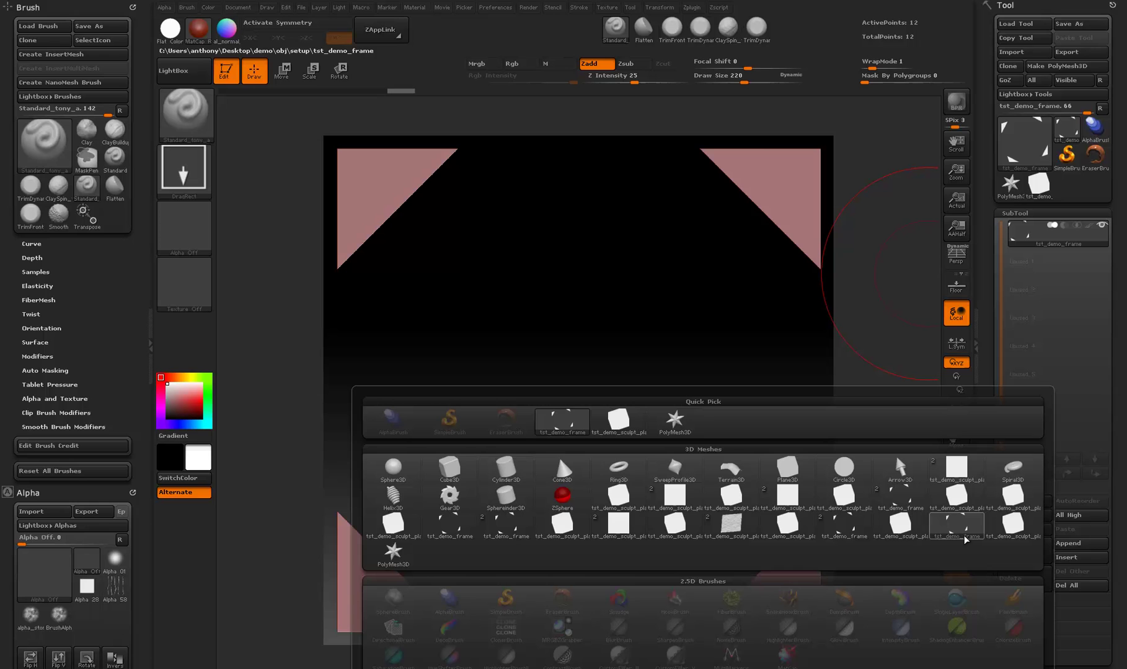
pyautogui.click(632, 427)
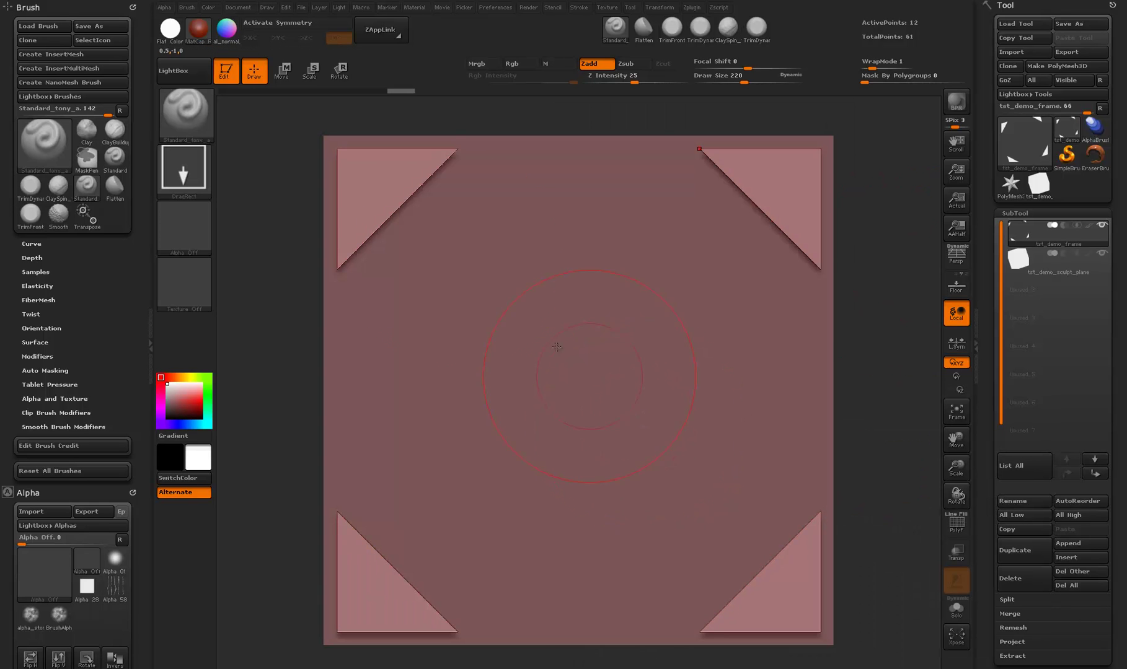
pyautogui.keyDown('alt'); pyautogui.moveTo(866, 257); pyautogui.dragTo(855, 209); pyautogui.keyUp('alt')
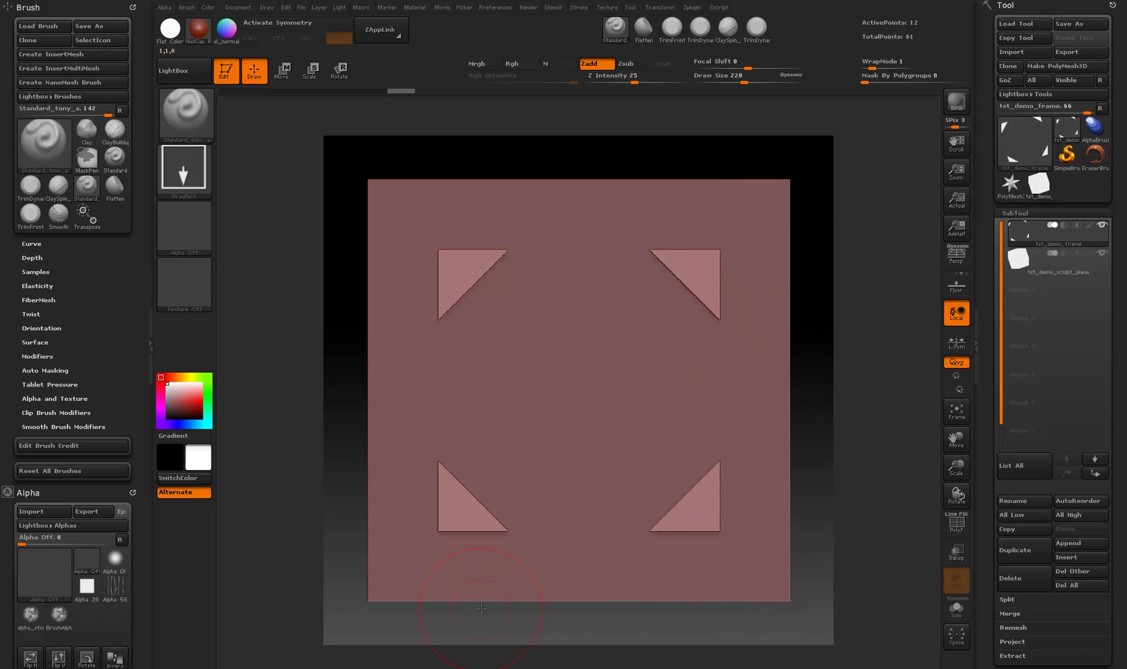
pyautogui.click(1039, 257)
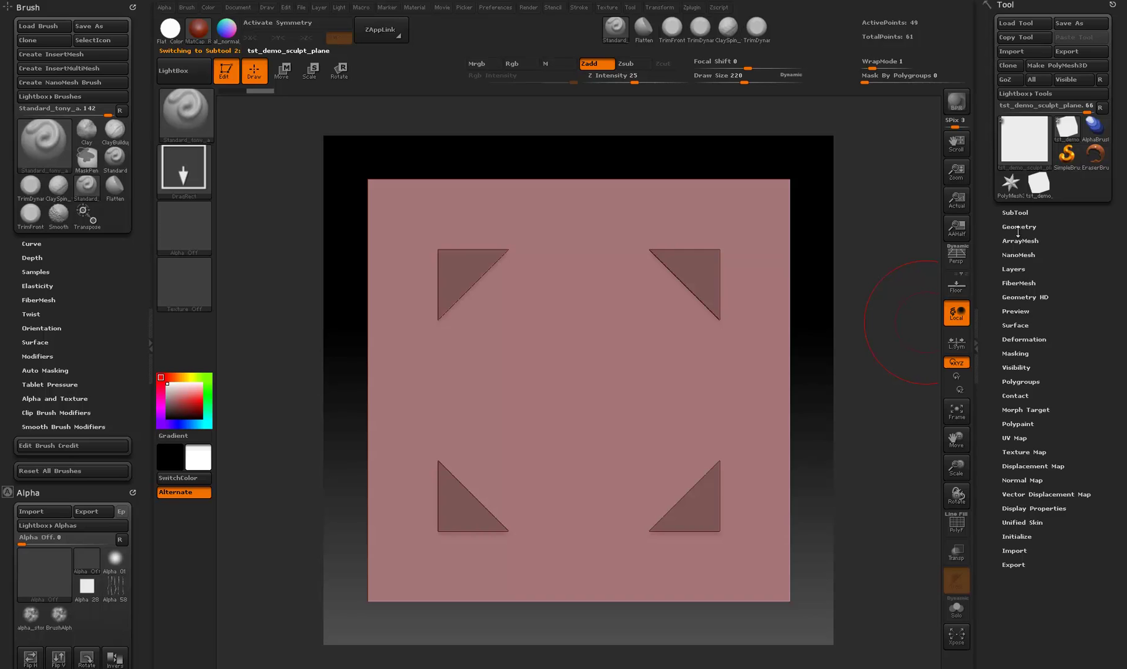
pyautogui.click(1018, 227)
# Step: Turn smoothing off and divide the sculpt plane repeatedly up to about 2.36 million polygons
pyautogui.click(1079, 324)
pyautogui.click(1034, 331)
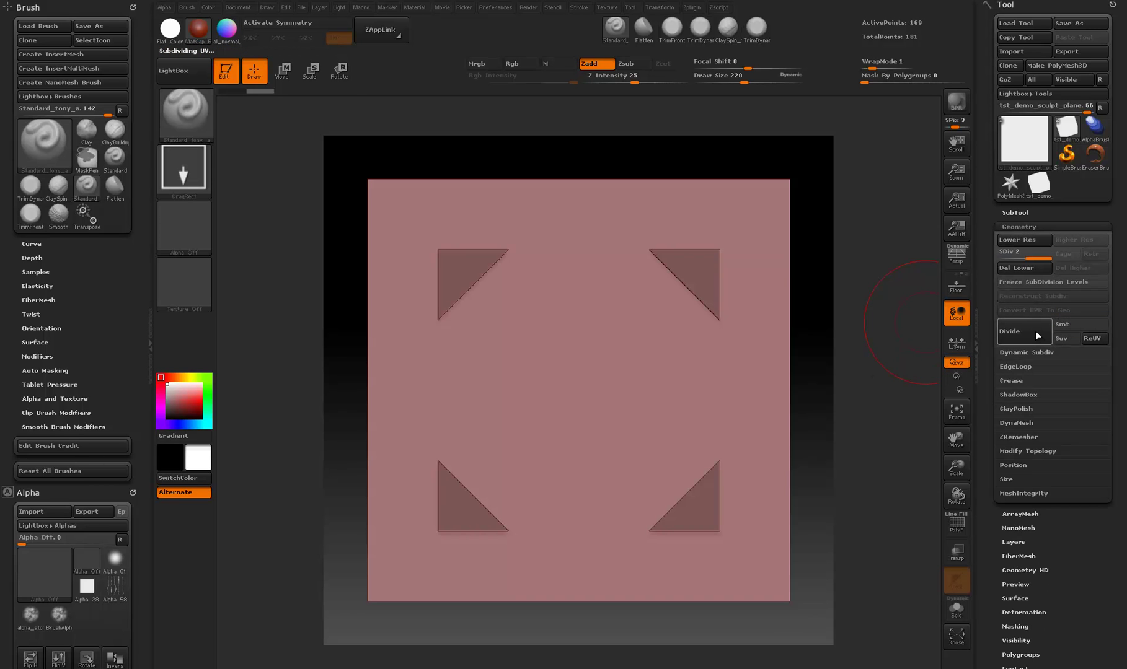
pyautogui.click(1035, 331)
pyautogui.click(1035, 331)
pyautogui.click(1035, 331)
pyautogui.click(1035, 331)
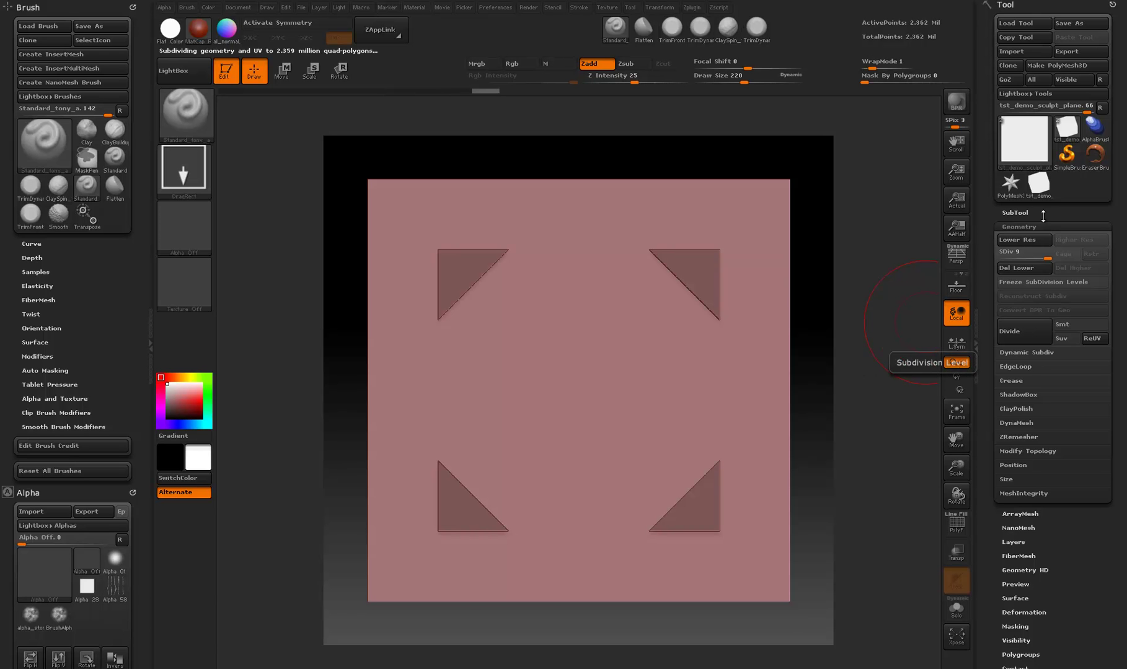
# Step: Set BrushAlpha as the current alpha
pyautogui.click(615, 28)
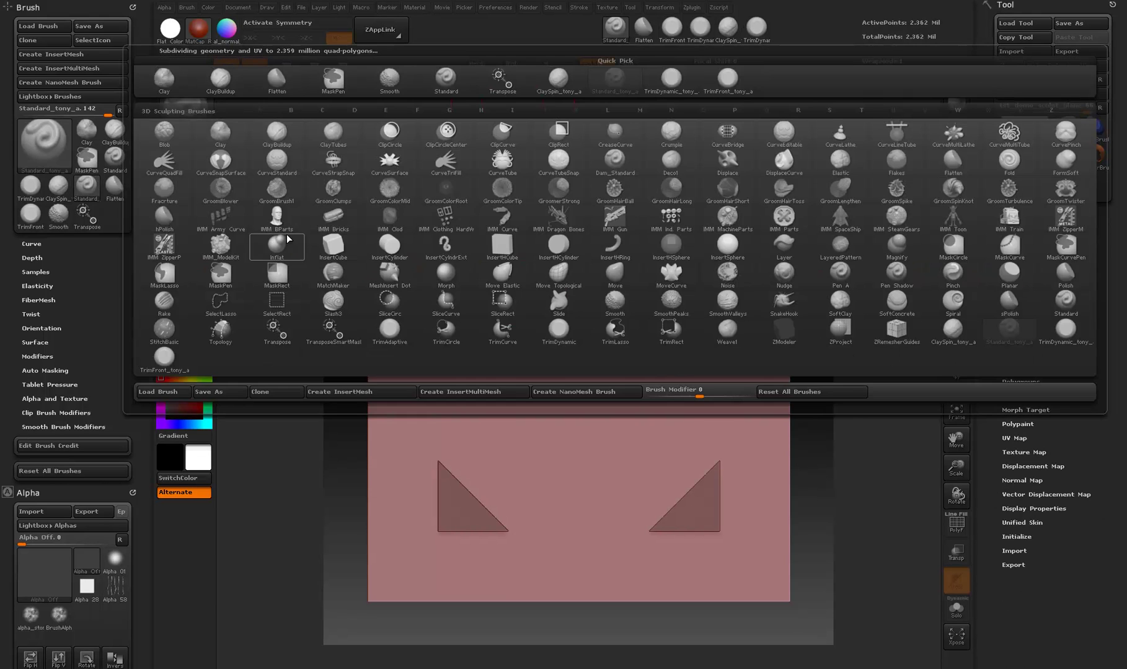
pyautogui.click(184, 233)
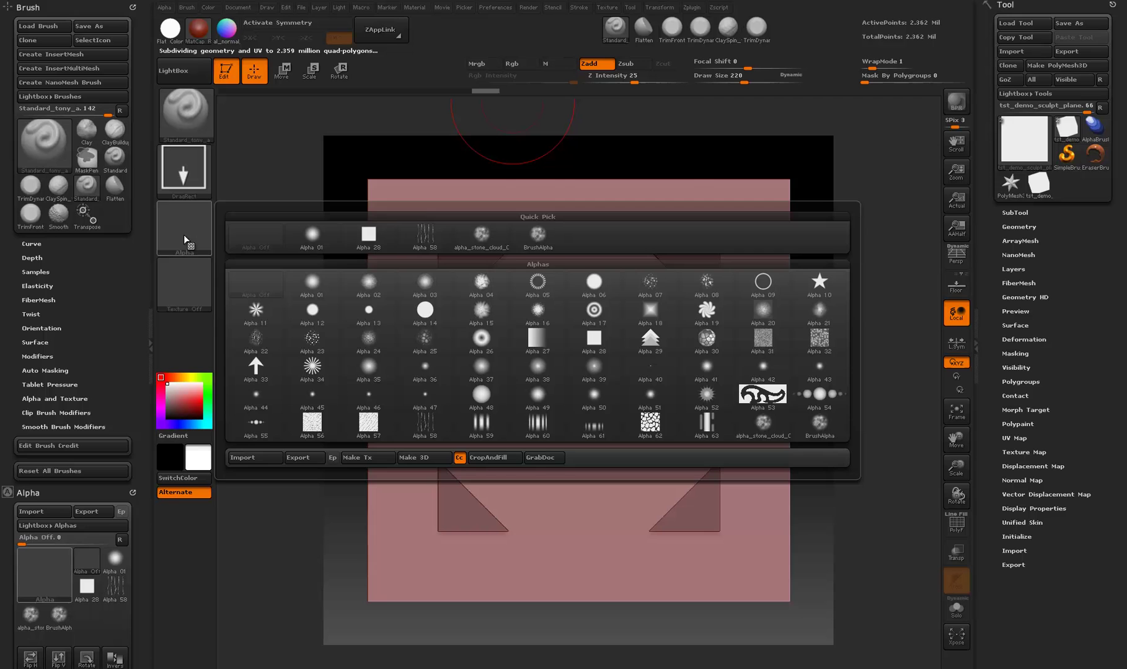
pyautogui.click(538, 234)
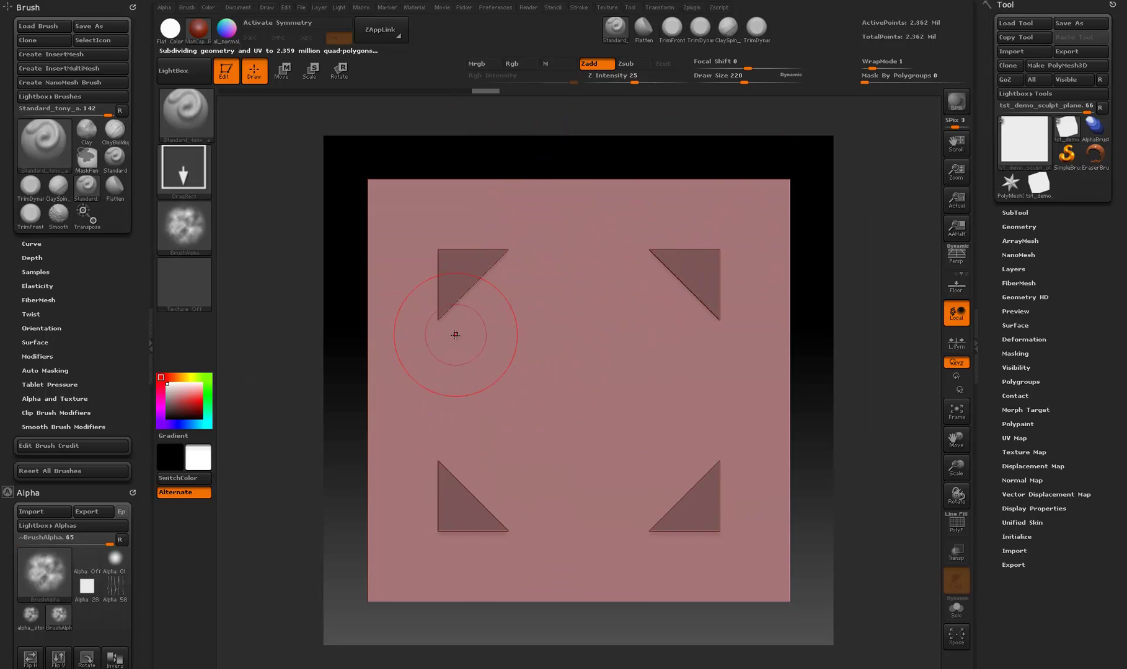
# Step: Stamp rocky BrushAlpha patches across the plane, wrapping over edges until no smooth gaps remain
pyautogui.moveTo(455, 335)
pyautogui.mouseDown()
pyautogui.moveTo(519, 302)
pyautogui.moveTo(526, 251)
pyautogui.mouseUp()
pyautogui.moveTo(465, 409); pyautogui.dragTo(598, 549)
pyautogui.moveTo(679, 478); pyautogui.dragTo(719, 537)
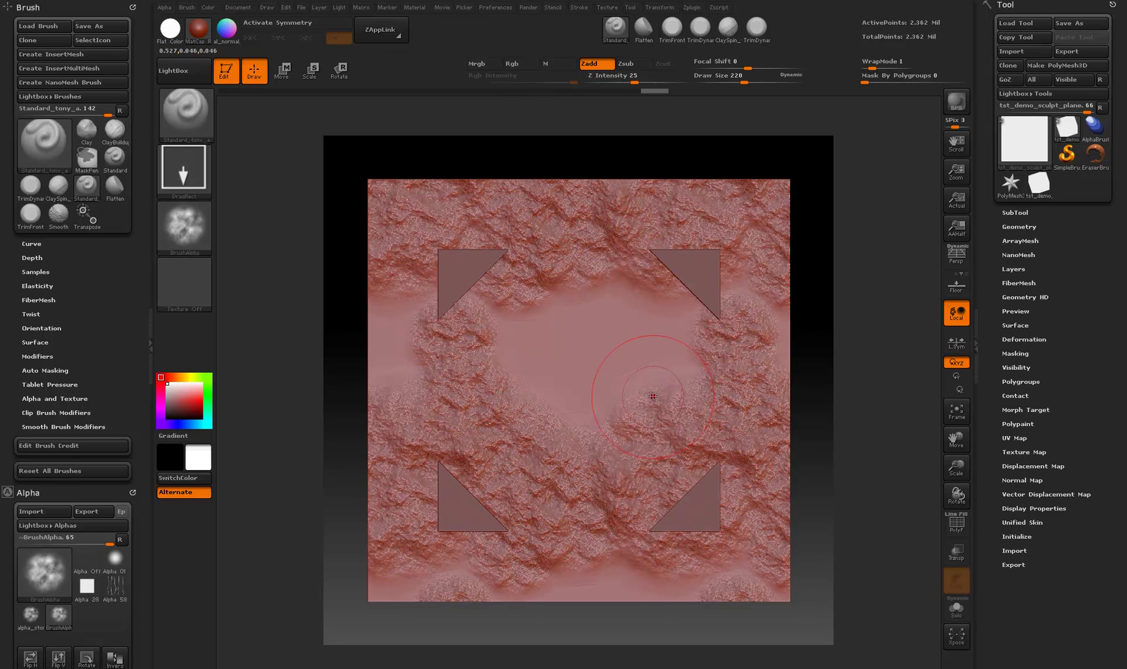
pyautogui.moveTo(653, 396); pyautogui.dragTo(732, 374)
pyautogui.moveTo(558, 331); pyautogui.dragTo(633, 386)
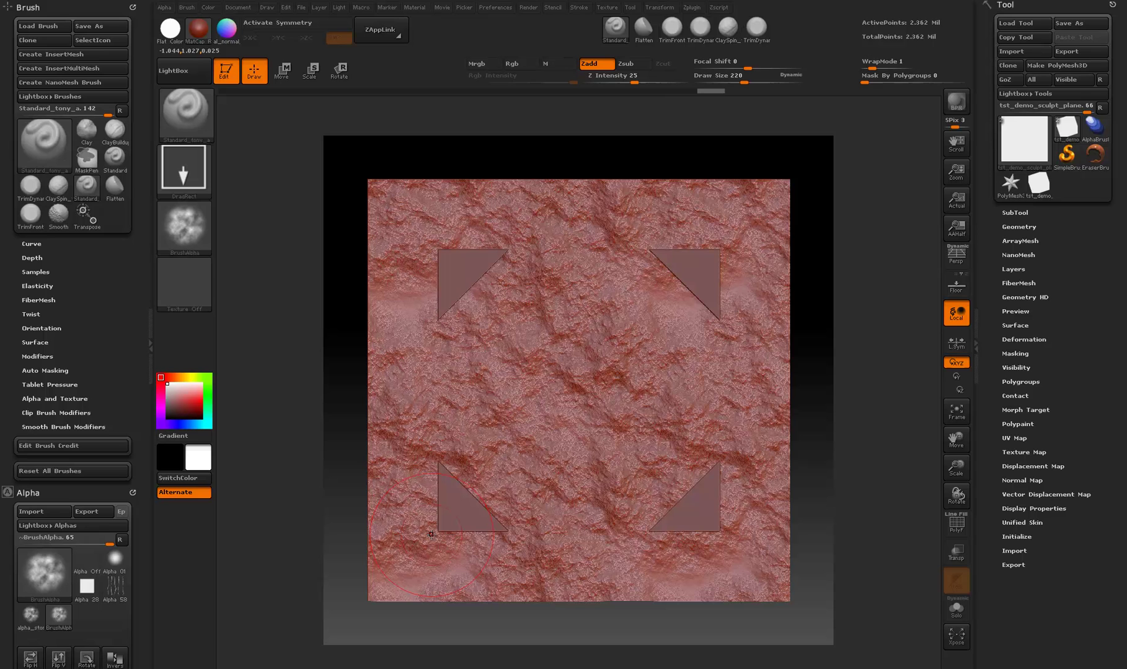
pyautogui.moveTo(716, 302); pyautogui.dragTo(757, 344)
pyautogui.moveTo(579, 452); pyautogui.dragTo(621, 475)
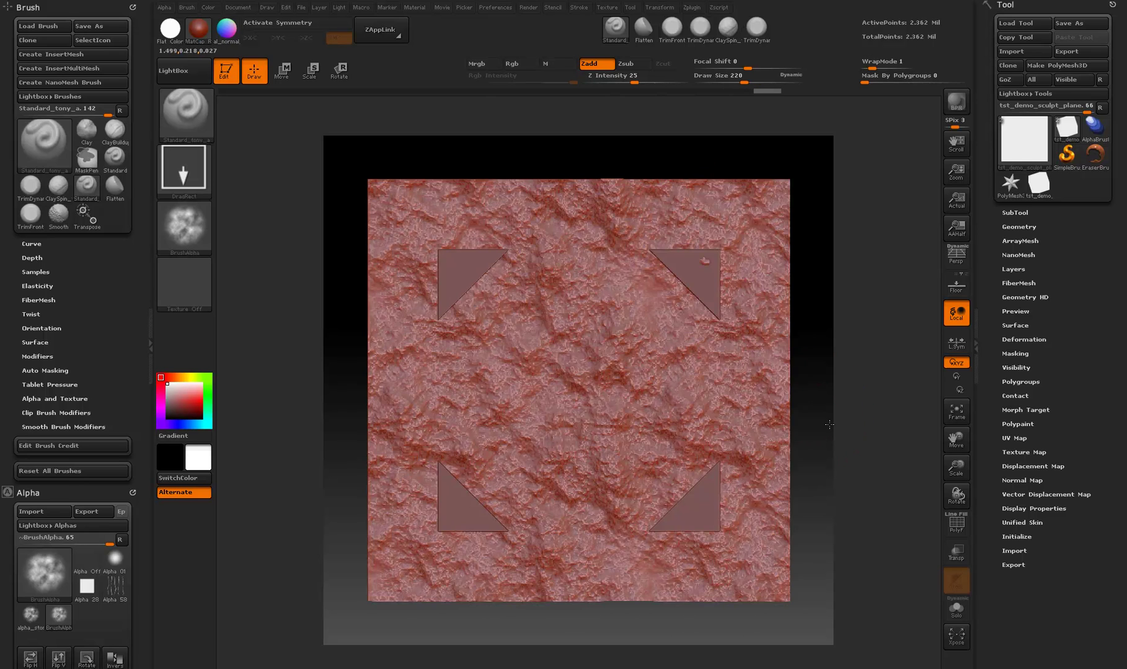
# Step: Hide the frame subtool and display the rocky sculpt plane with the al_normal material
pyautogui.click(1021, 213)
pyautogui.click(1054, 231)
pyautogui.press('f')
pyautogui.press('f')
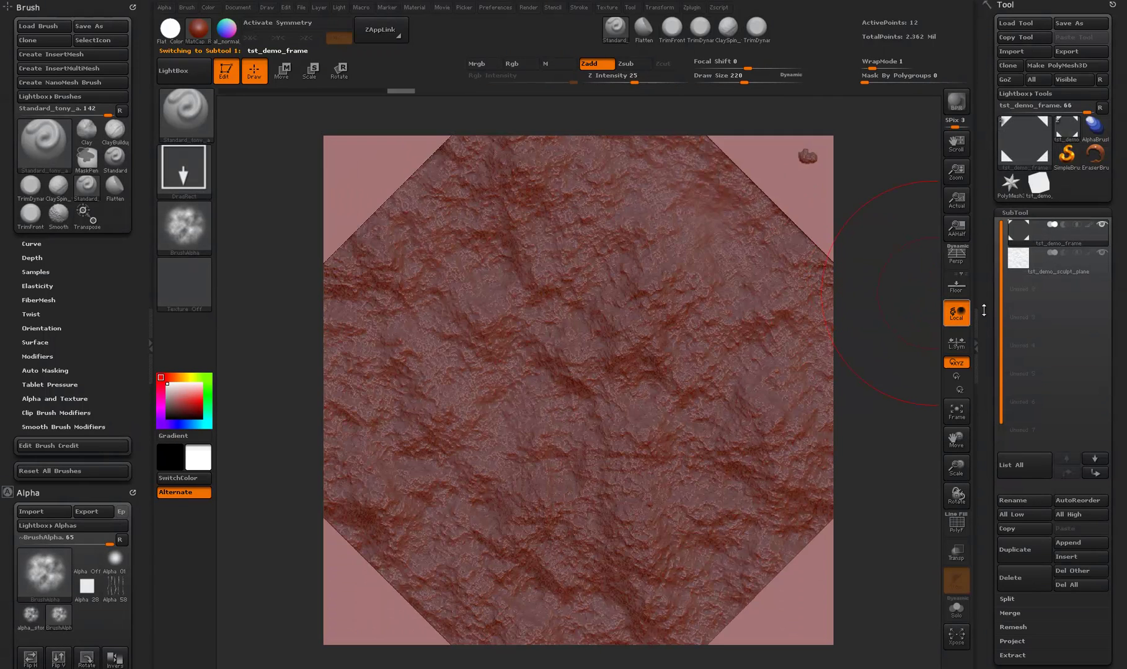
pyautogui.click(1054, 261)
pyautogui.click(1102, 224)
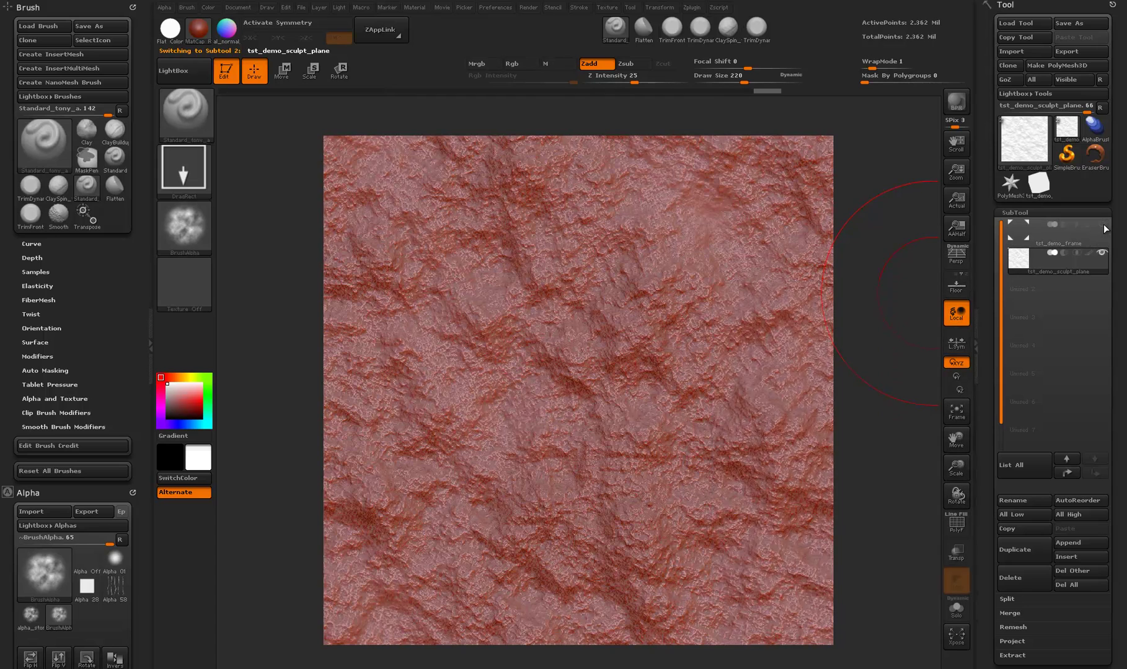
pyautogui.click(226, 28)
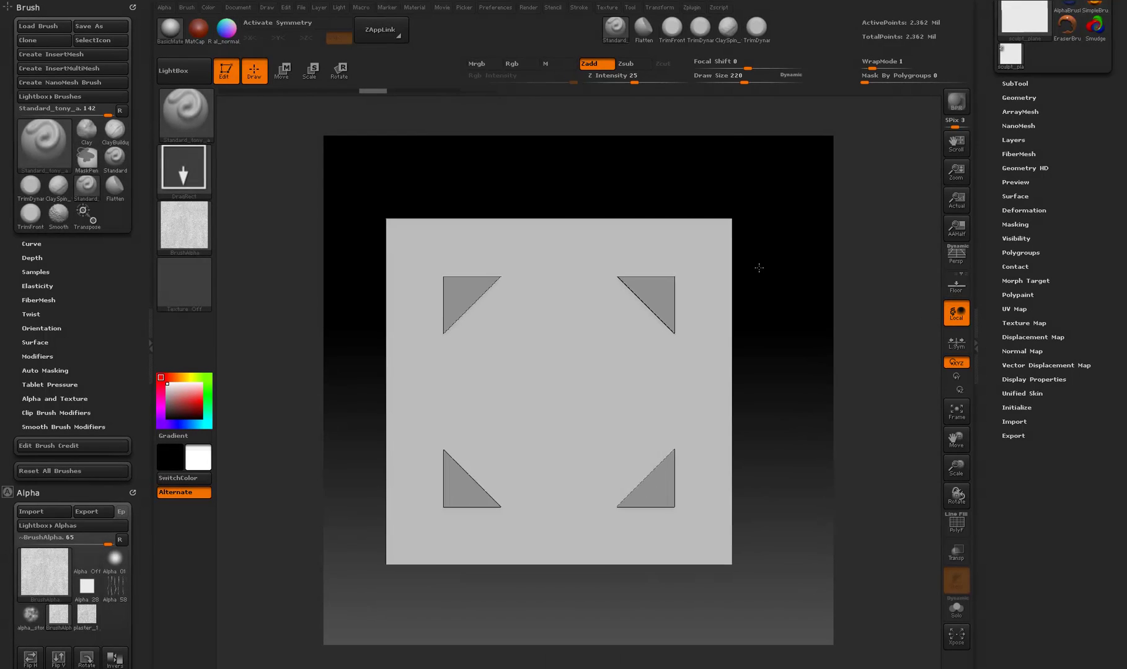
pyautogui.moveTo(773, 259); pyautogui.dragTo(774, 261)
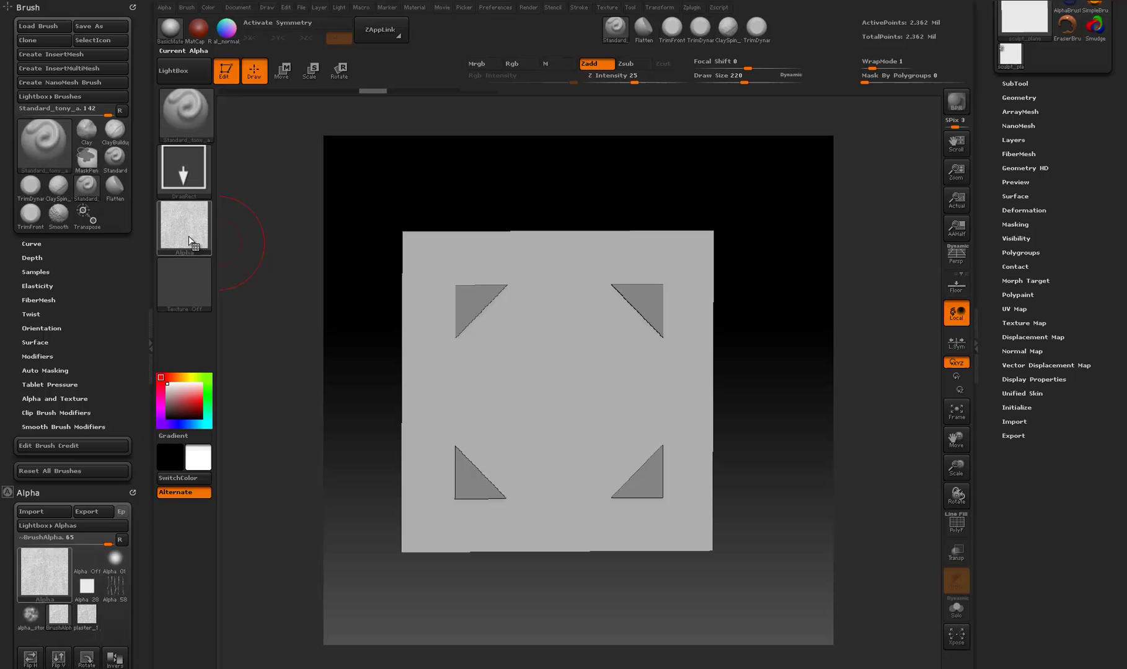
# Step: Mask the plane by the current alpha and offset it to raise a grainy relief
pyautogui.click(1020, 226)
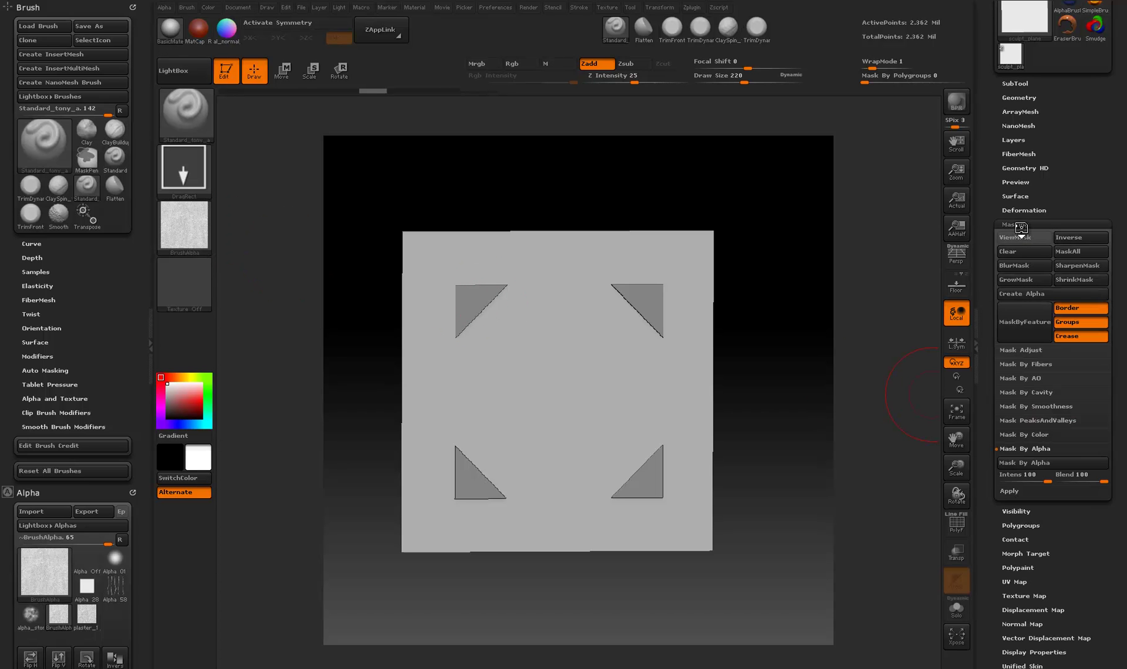
pyautogui.click(1042, 465)
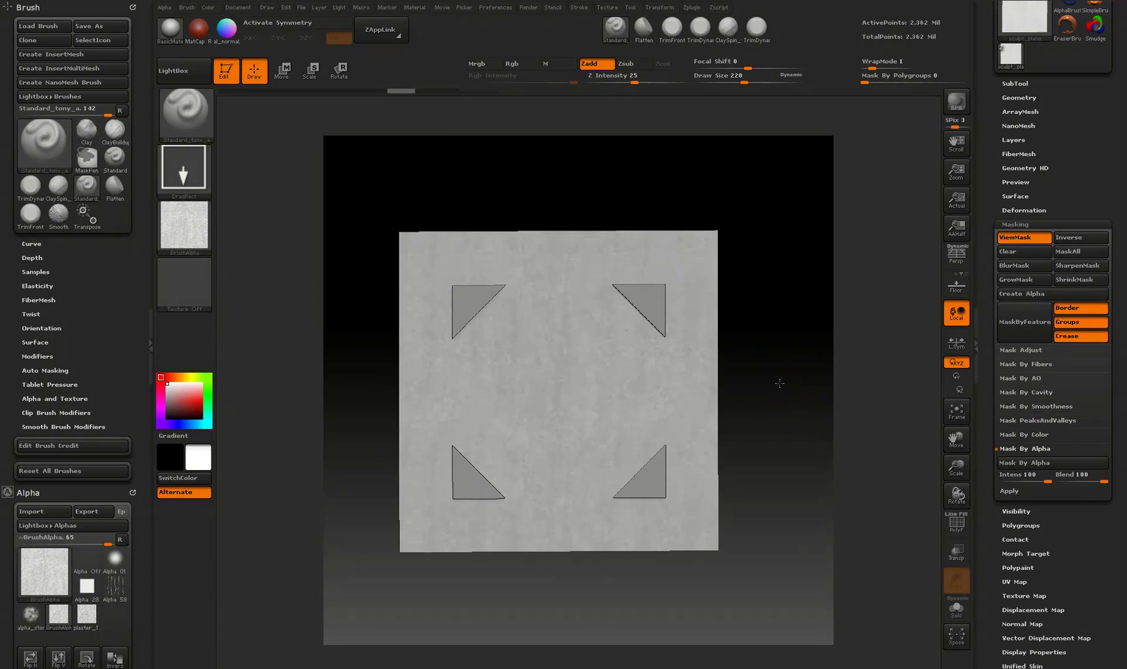
pyautogui.keyDown('alt'); pyautogui.moveTo(788, 378); pyautogui.dragTo(814, 407); pyautogui.keyUp('alt')
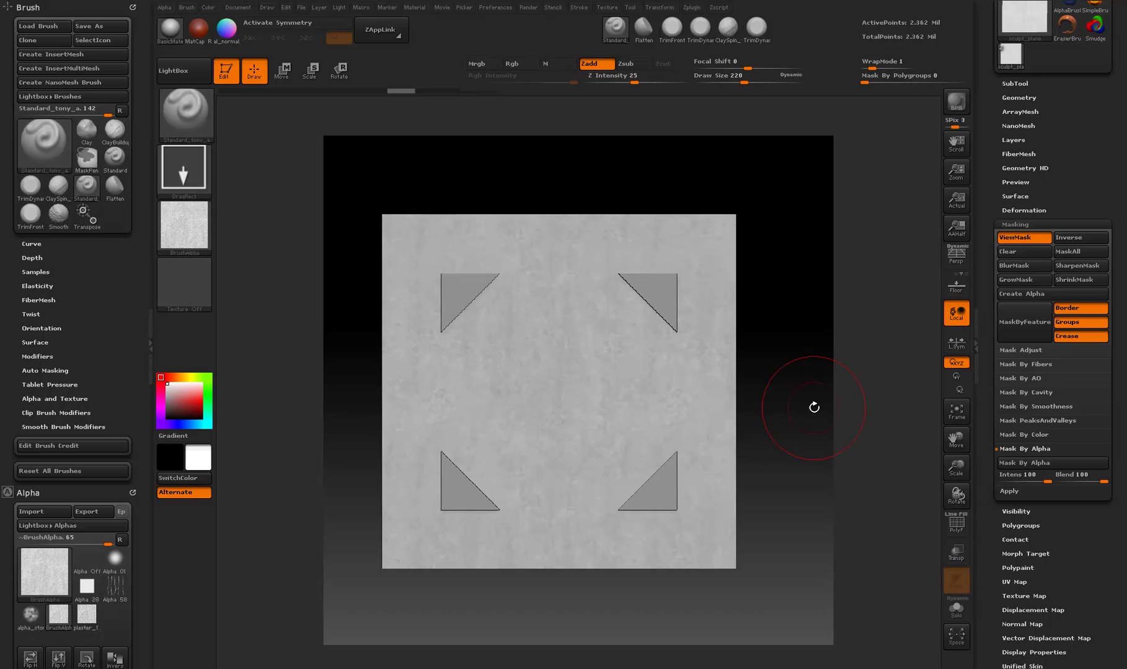
pyautogui.click(1019, 223)
pyautogui.click(1024, 210)
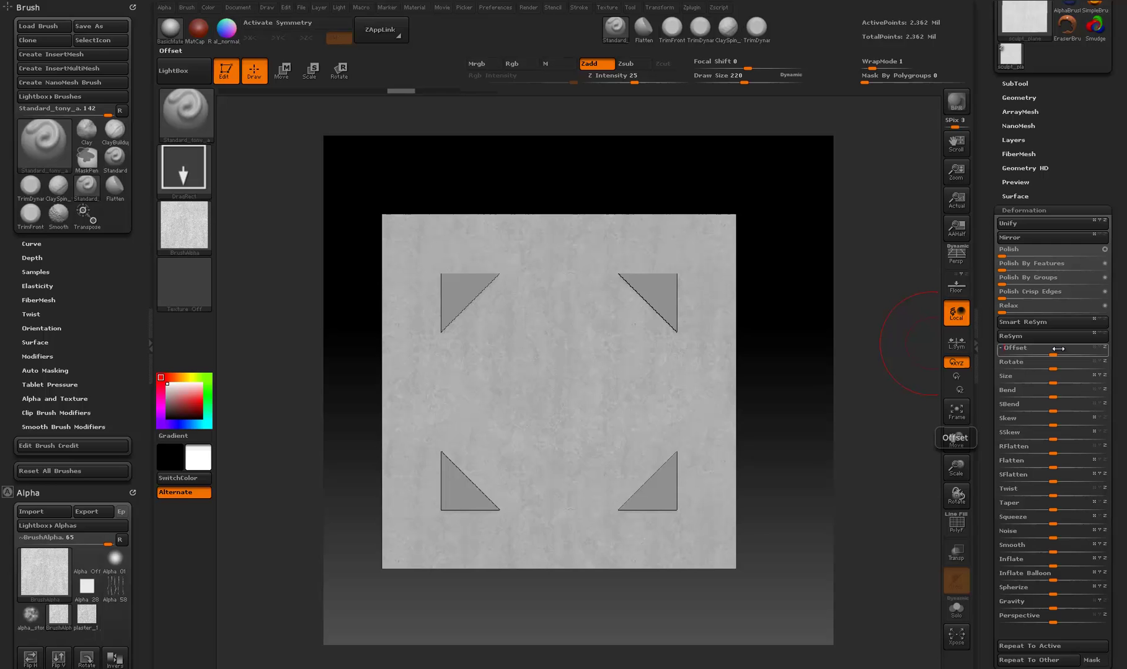
pyautogui.click(1045, 211)
# Step: Clear the mask from the plane and return it to a straight front view
pyautogui.click(1025, 225)
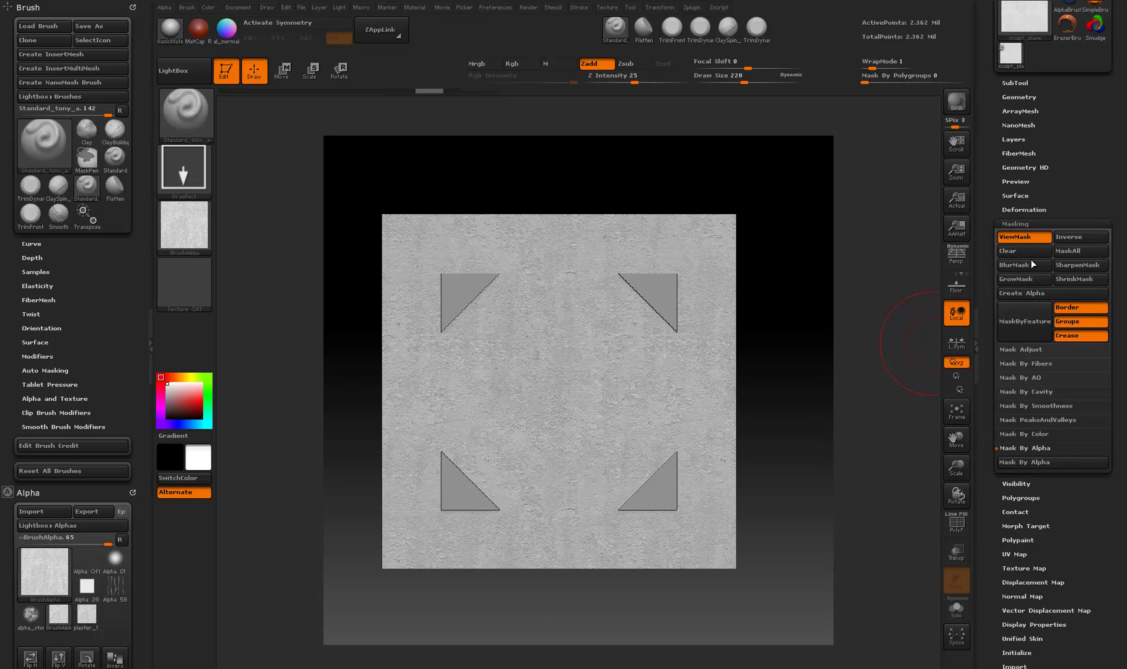
pyautogui.click(1024, 254)
pyautogui.moveTo(858, 324); pyautogui.dragTo(813, 327)
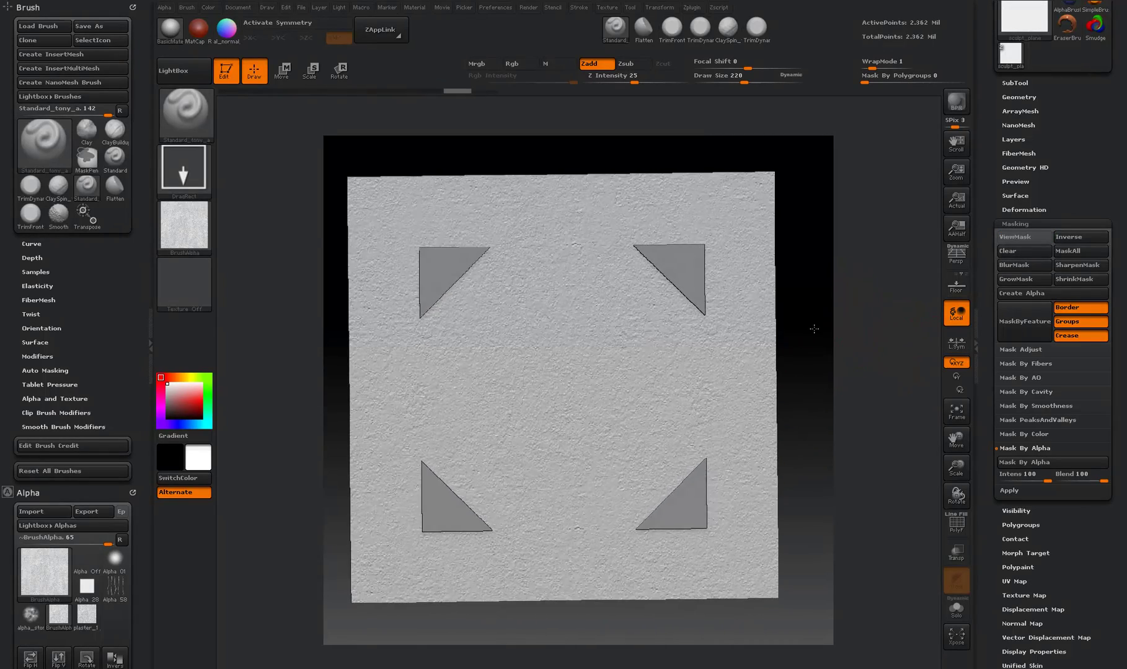
pyautogui.keyDown('shift'); pyautogui.click(818, 324); pyautogui.keyUp('shift')
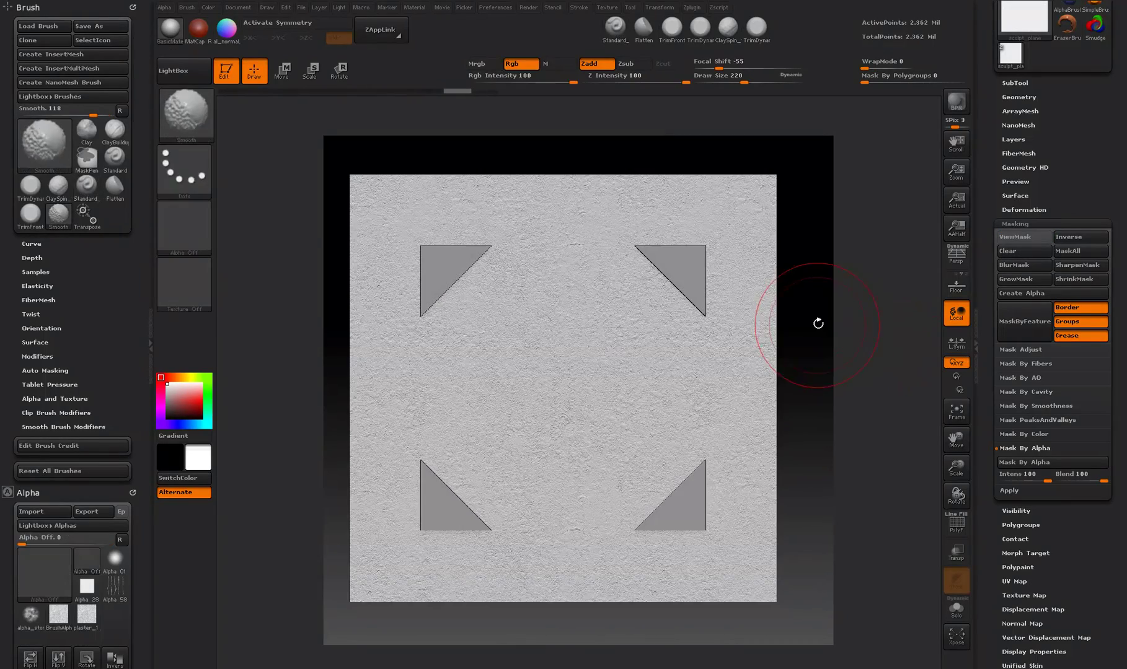
pyautogui.click(1035, 223)
# Step: Make sculpt_setup the active subtool and frame the view on it
pyautogui.click(1020, 85)
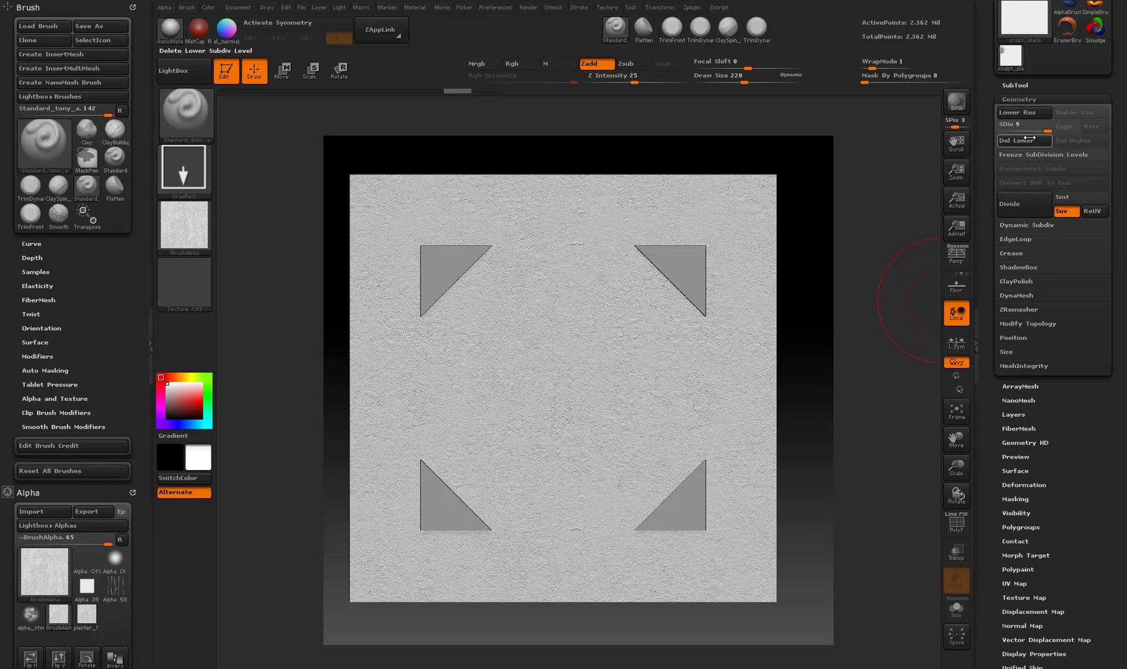
pyautogui.click(1020, 87)
pyautogui.click(1020, 87)
pyautogui.click(1023, 102)
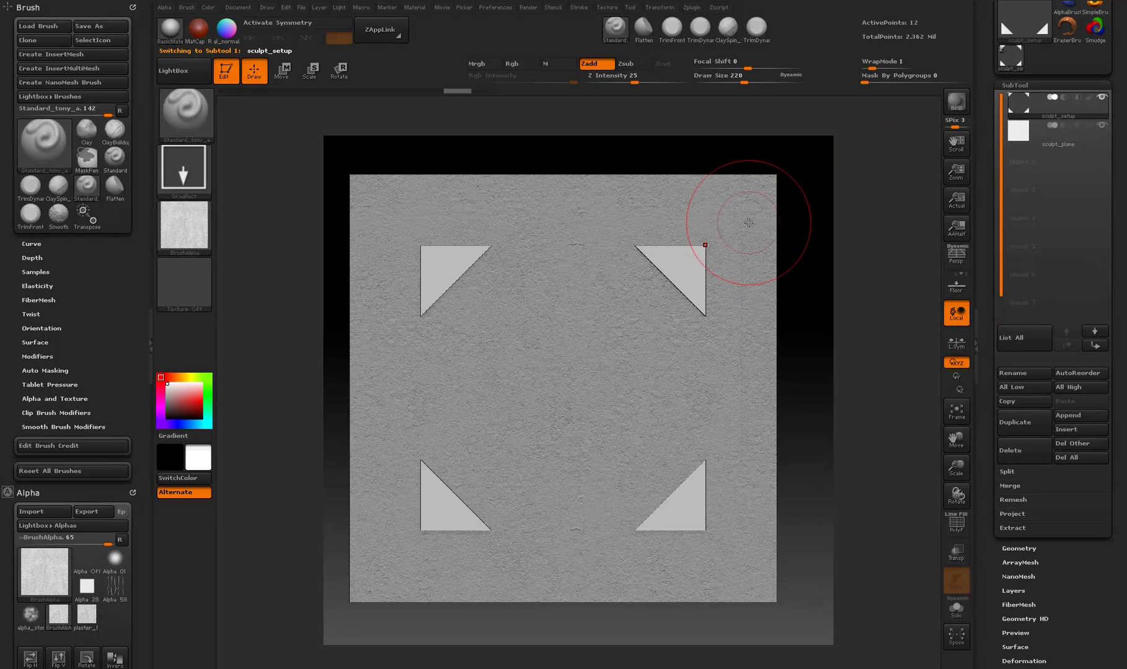
pyautogui.press('f')
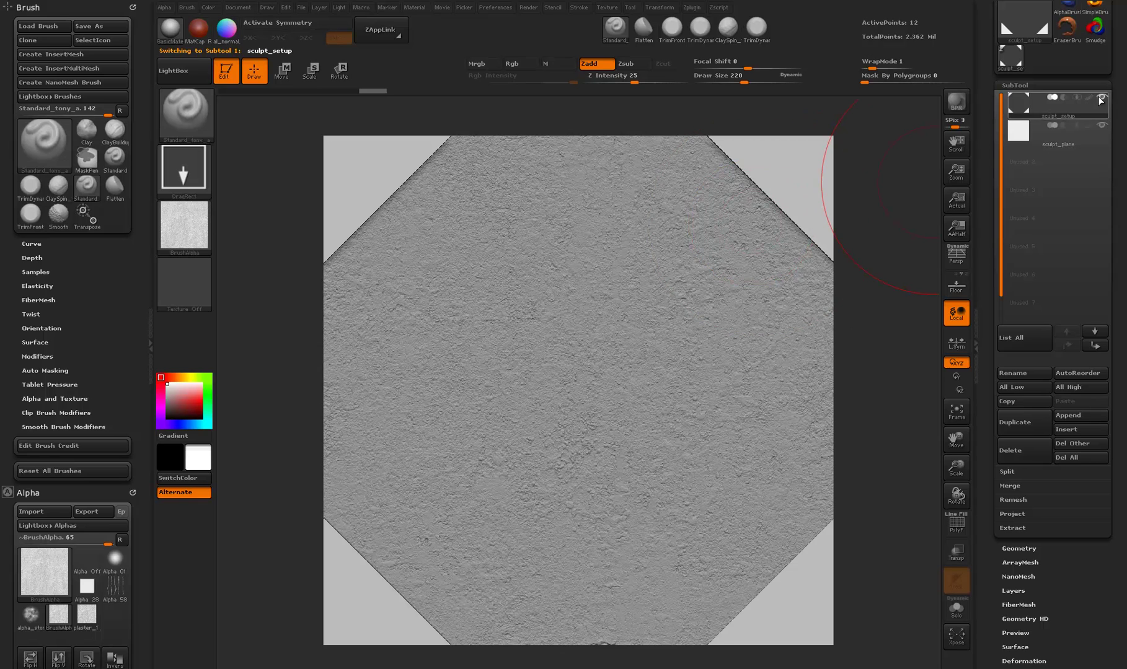
# Step: Show sculpt_plane alone with the frame hidden, using the al_normal material
pyautogui.click(1074, 132)
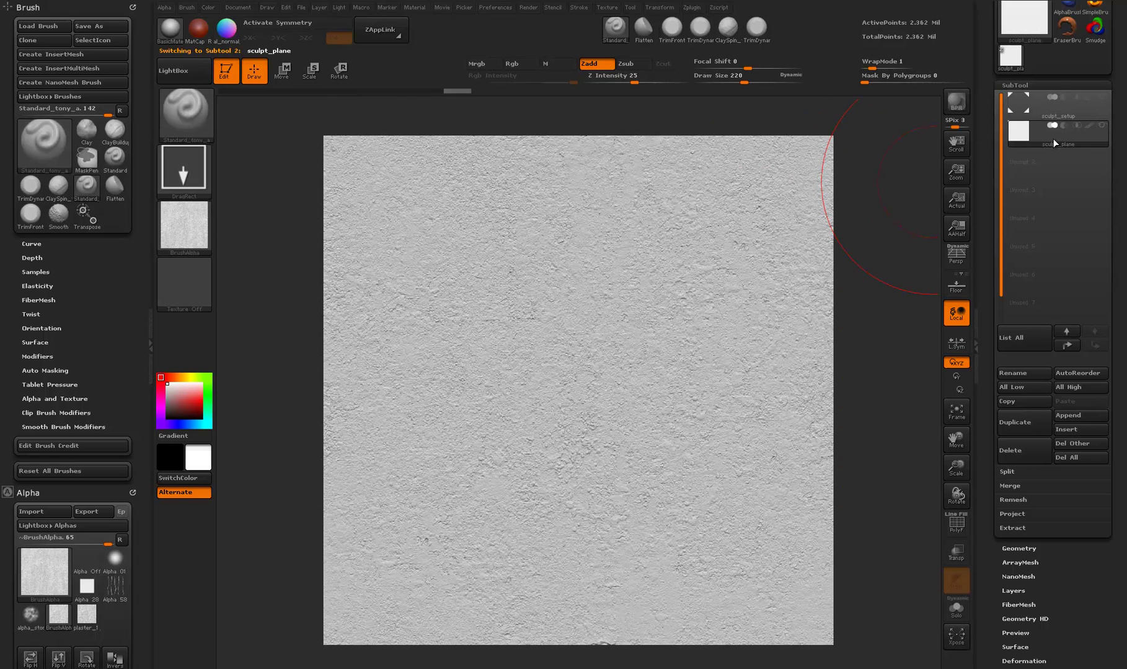
pyautogui.click(226, 28)
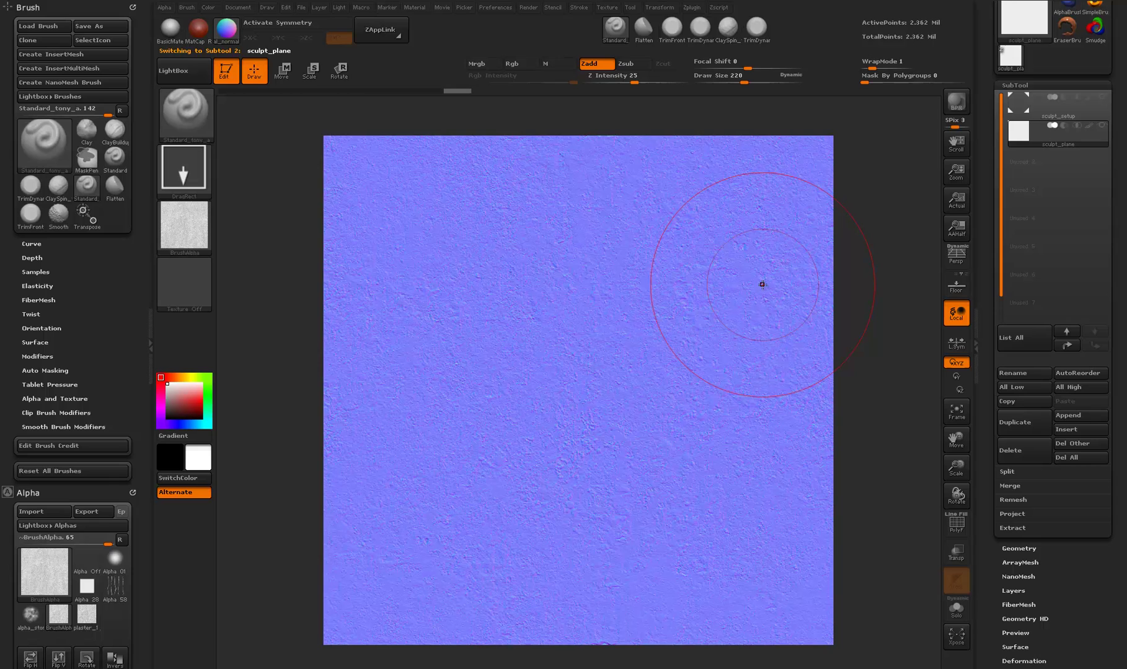
pyautogui.moveTo(857, 262)
pyautogui.keyDown('alt'); pyautogui.mouseDown()
pyautogui.moveTo(839, 286)
pyautogui.moveTo(859, 294)
pyautogui.mouseUp(); pyautogui.keyUp('alt')
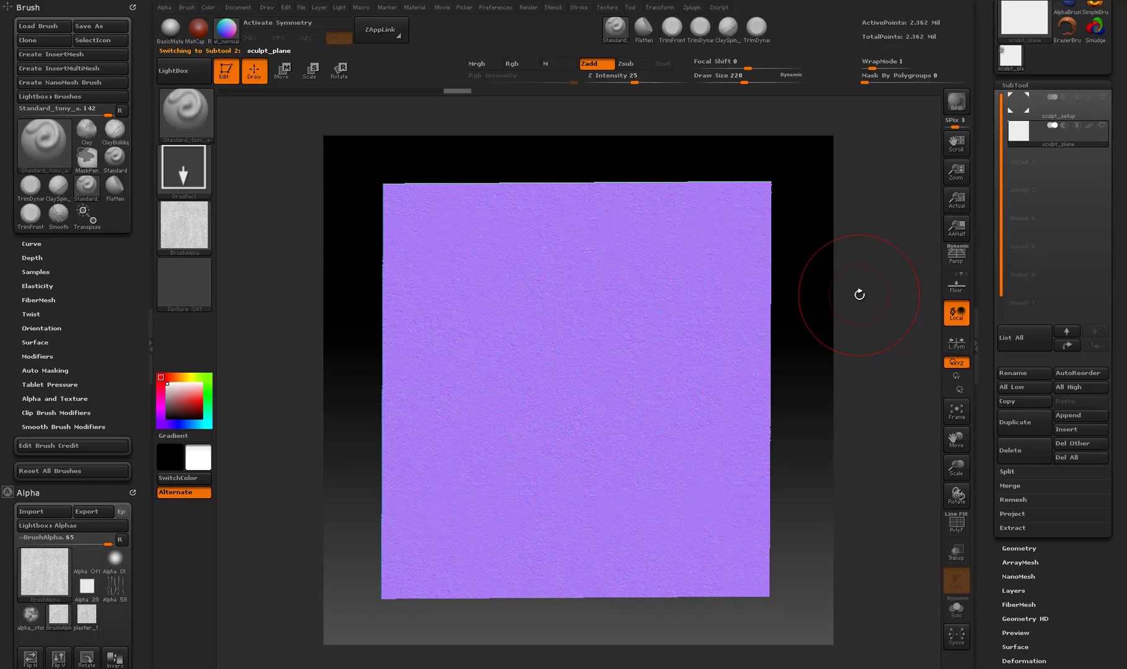